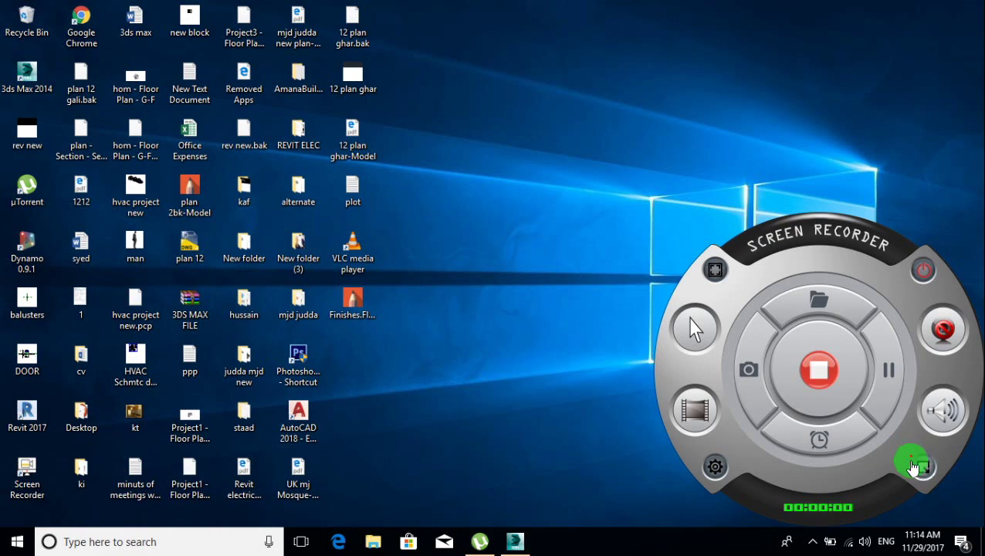
- Hide the Screen Recorder panel and bring up 3ds Max with its empty scene
{"action": "left_click", "coordinate": [926, 472]}
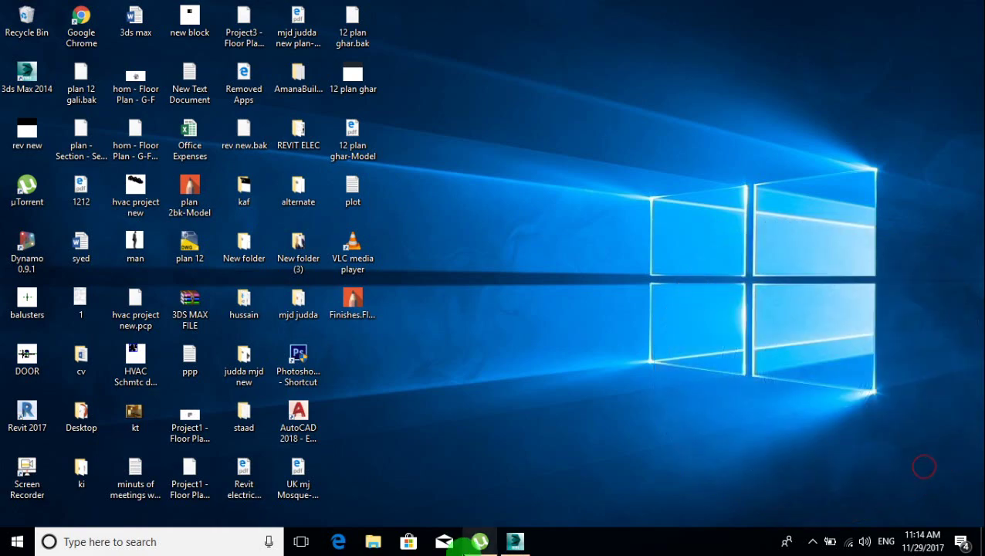
{"action": "left_click", "coordinate": [512, 540]}
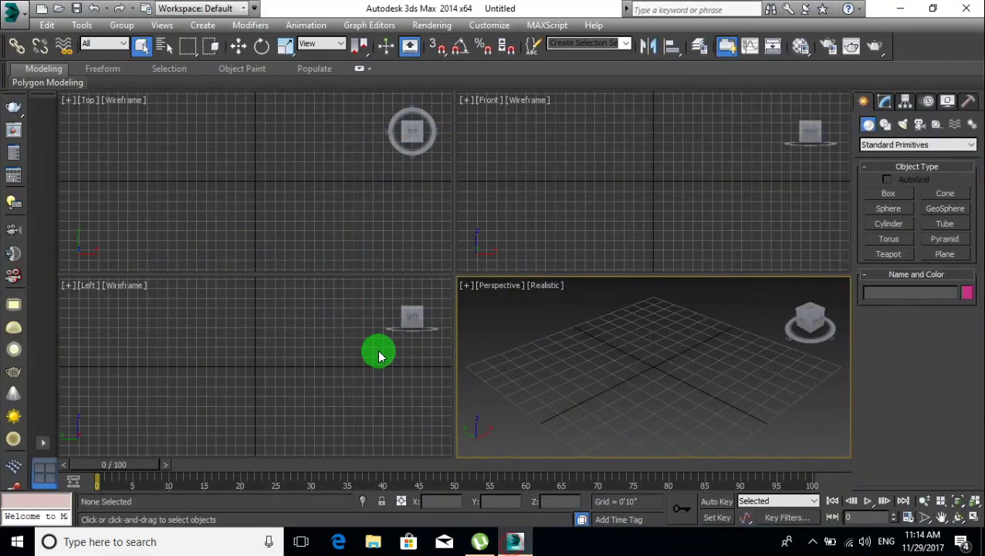
{"action": "left_click", "coordinate": [378, 355]}
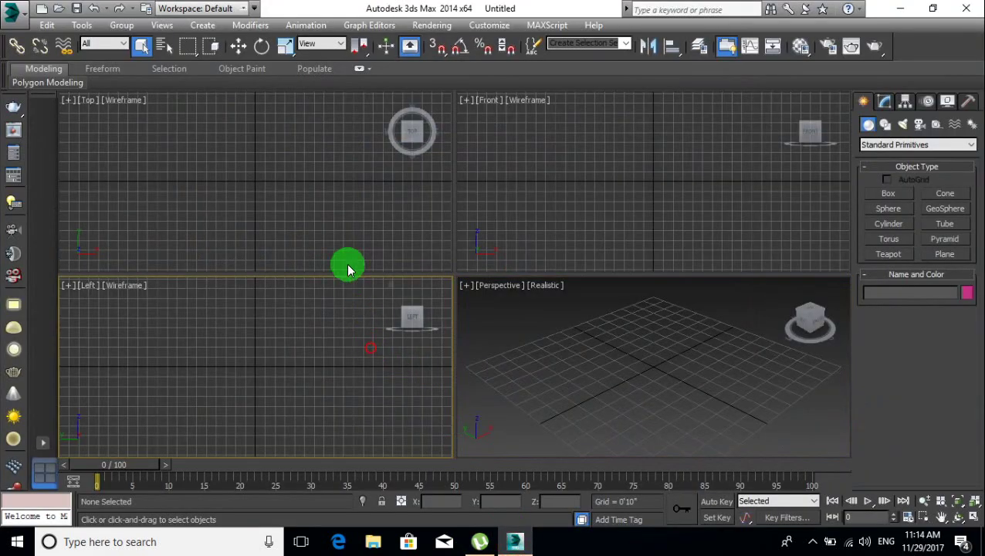
{"action": "left_click", "coordinate": [338, 218]}
{"action": "left_click", "coordinate": [666, 269]}
{"action": "left_click", "coordinate": [683, 365]}
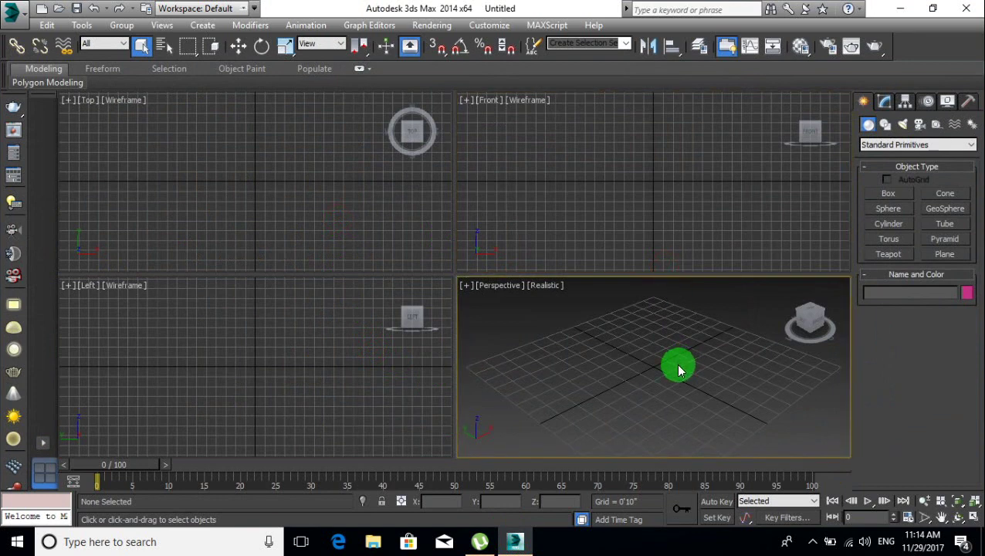
{"action": "left_click", "coordinate": [887, 193]}
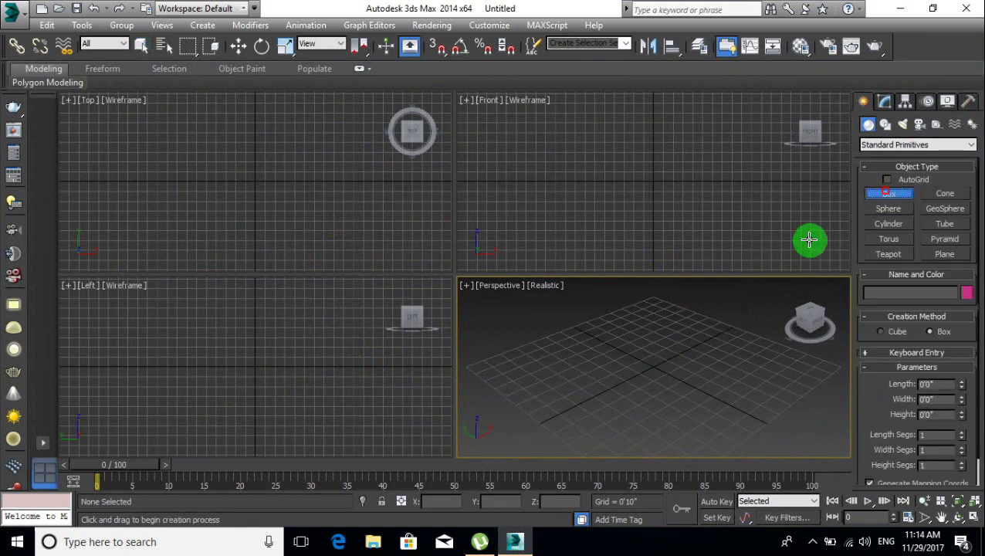
{"action": "right_click", "coordinate": [694, 342]}
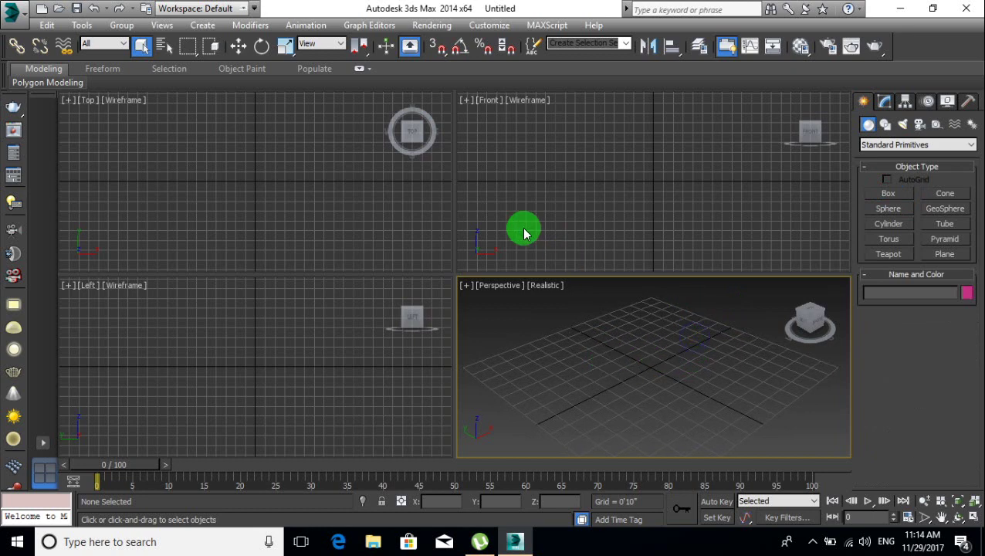
{"action": "left_click", "coordinate": [475, 27]}
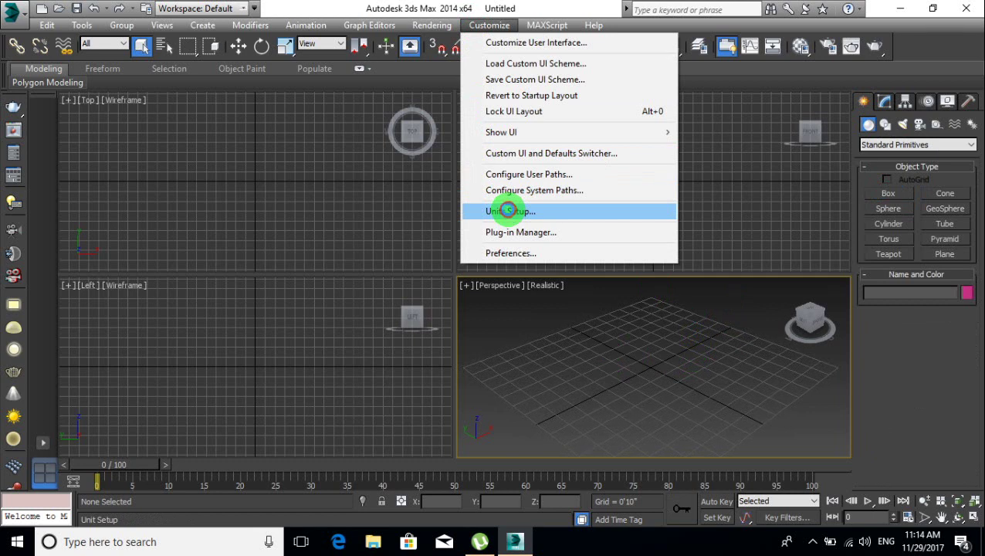
{"action": "left_click", "coordinate": [508, 212]}
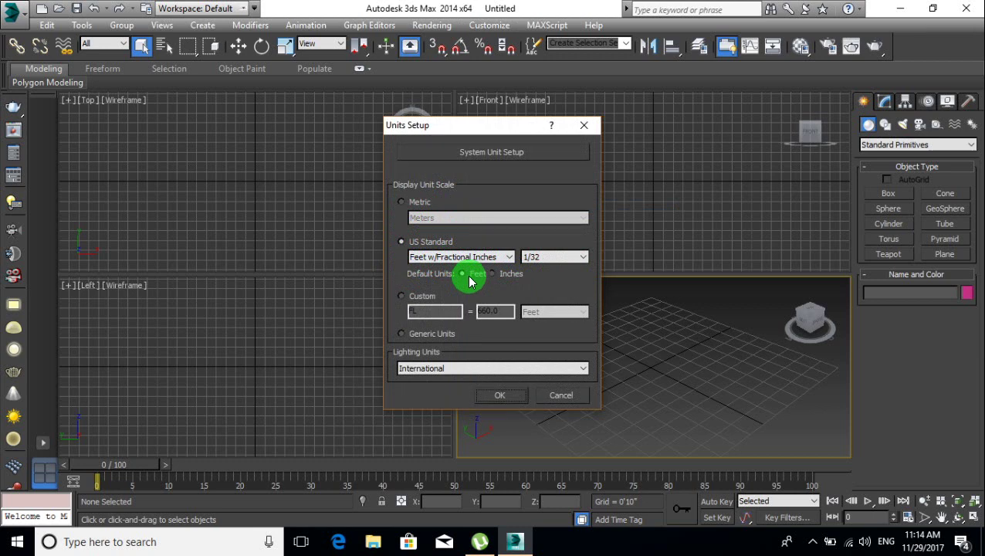
{"action": "left_click", "coordinate": [480, 159]}
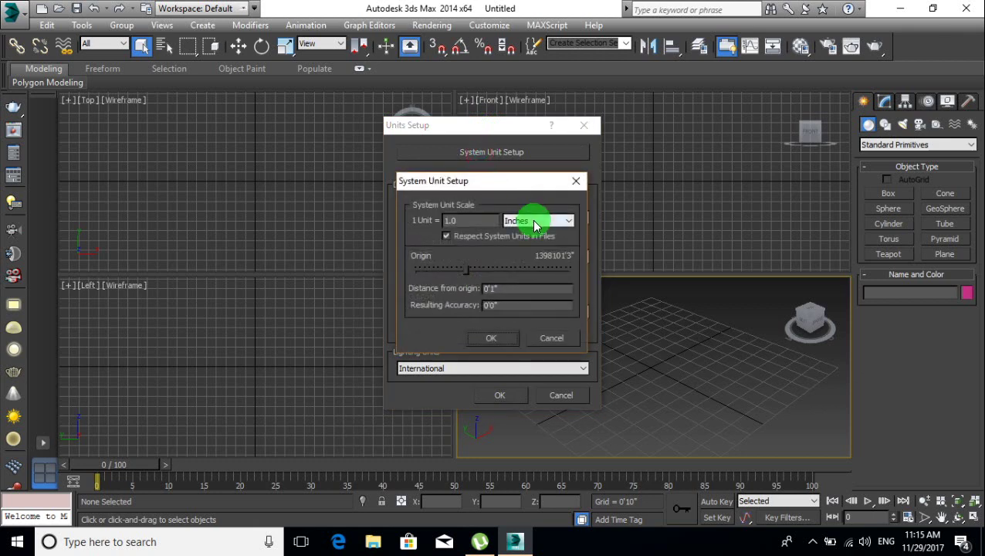
{"action": "left_click", "coordinate": [494, 338]}
{"action": "left_click", "coordinate": [501, 397]}
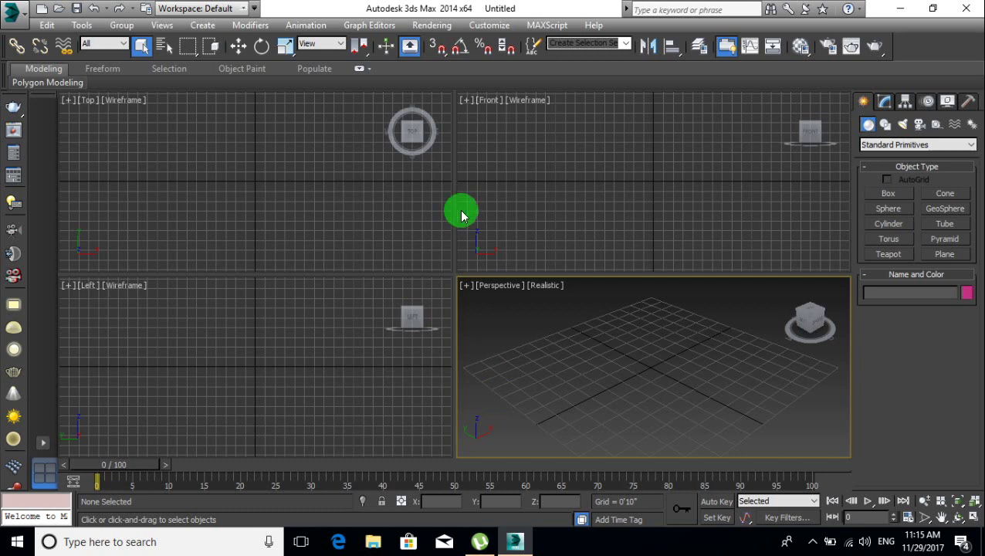
- Look over Units Setup from the Customize menu and close it without changes
{"action": "left_click", "coordinate": [491, 25]}
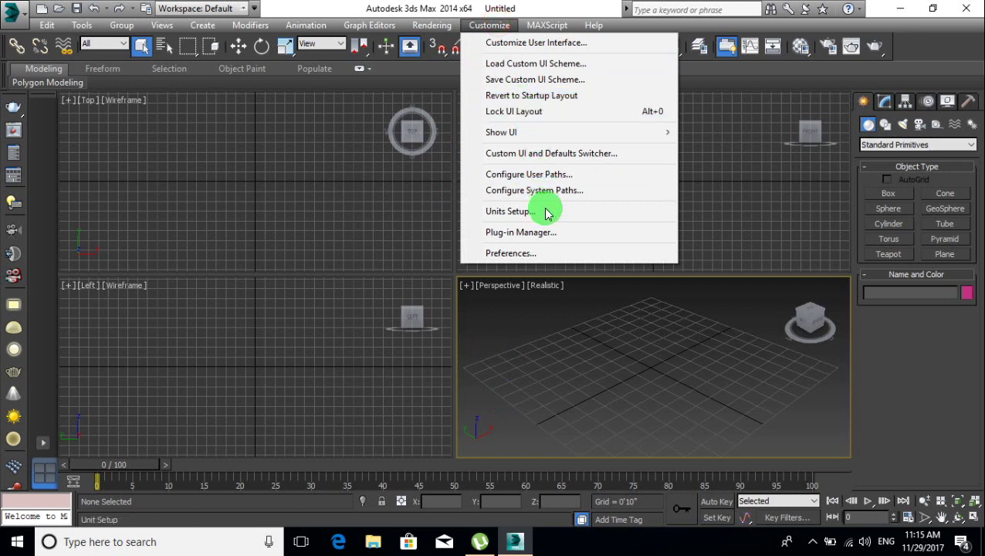
{"action": "left_click", "coordinate": [547, 211]}
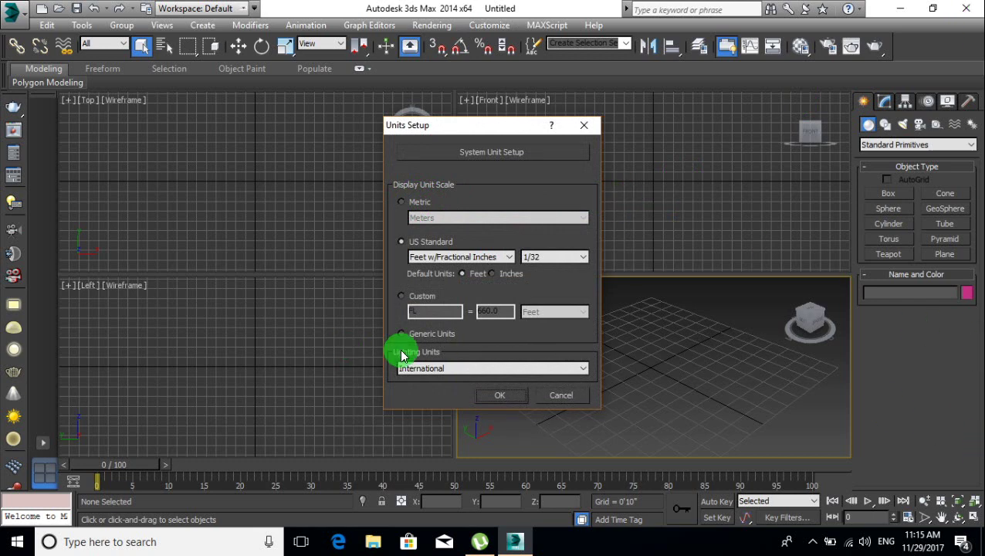
{"action": "left_click", "coordinate": [513, 395]}
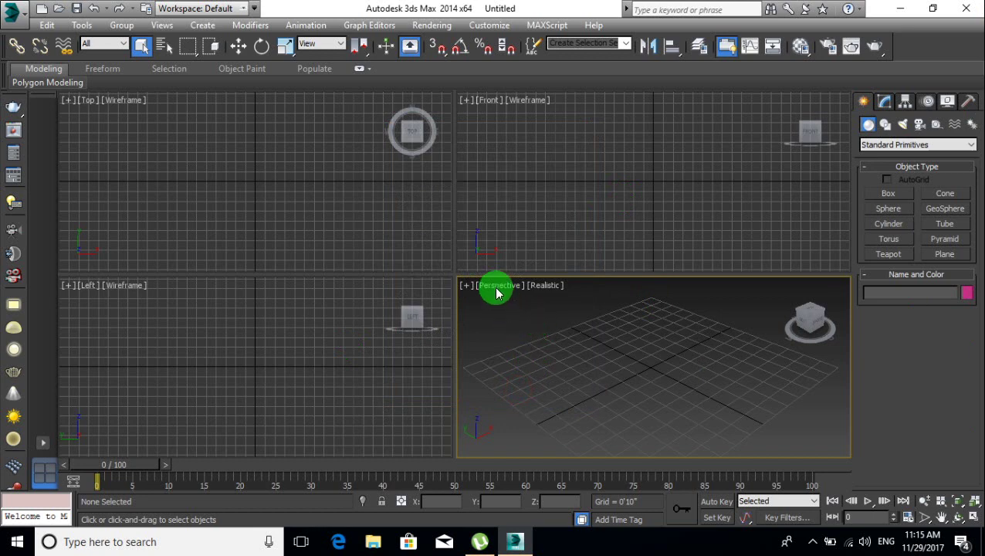
{"action": "left_click", "coordinate": [487, 30]}
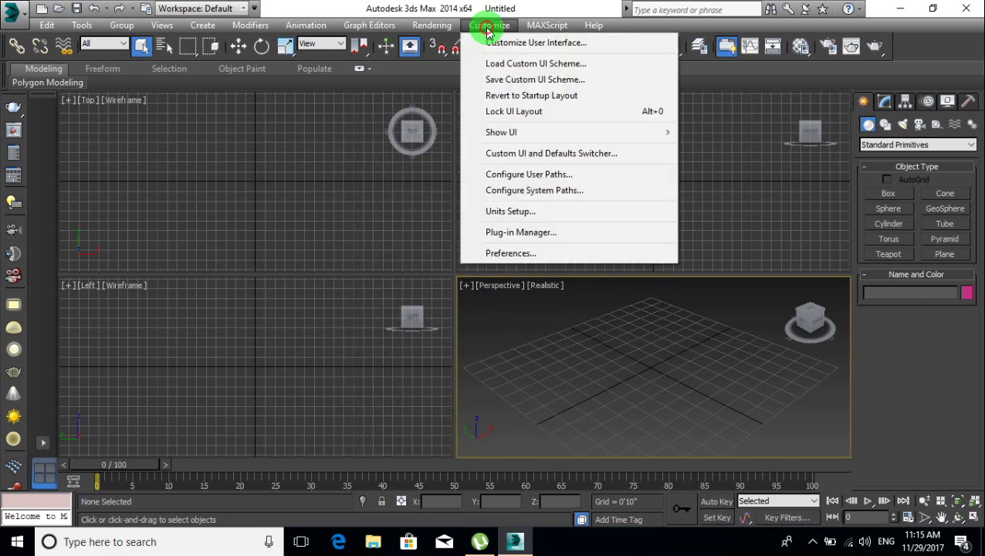
- In Units Setup, try Metric meters, then return to US Standard feet with fractional inches
{"action": "left_click", "coordinate": [516, 212]}
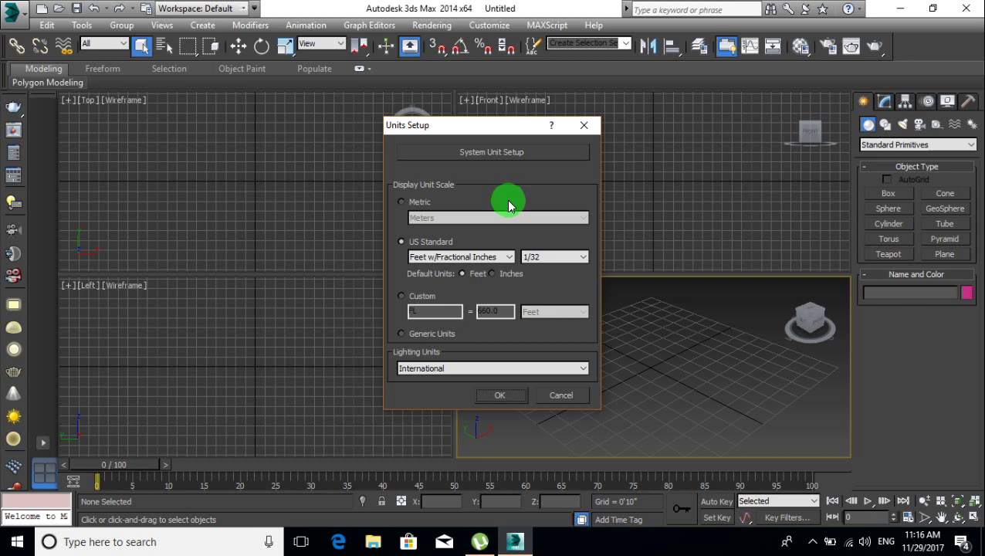
{"action": "left_click", "coordinate": [402, 202]}
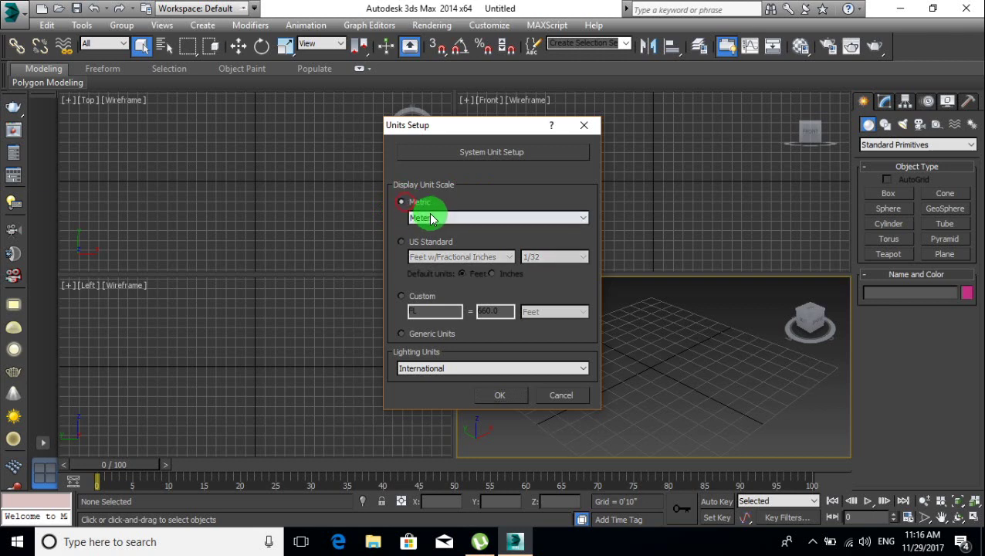
{"action": "left_click", "coordinate": [435, 216]}
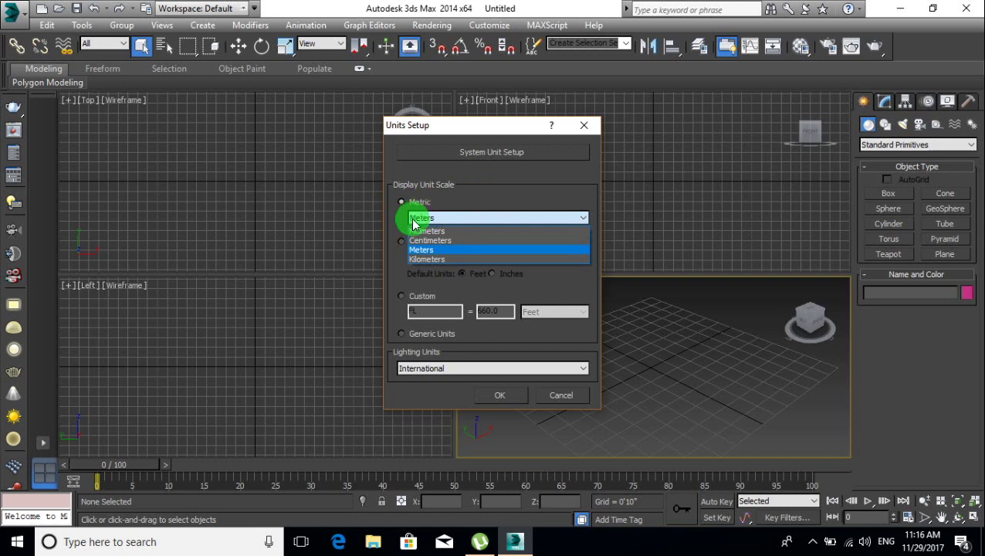
{"action": "left_click", "coordinate": [380, 236]}
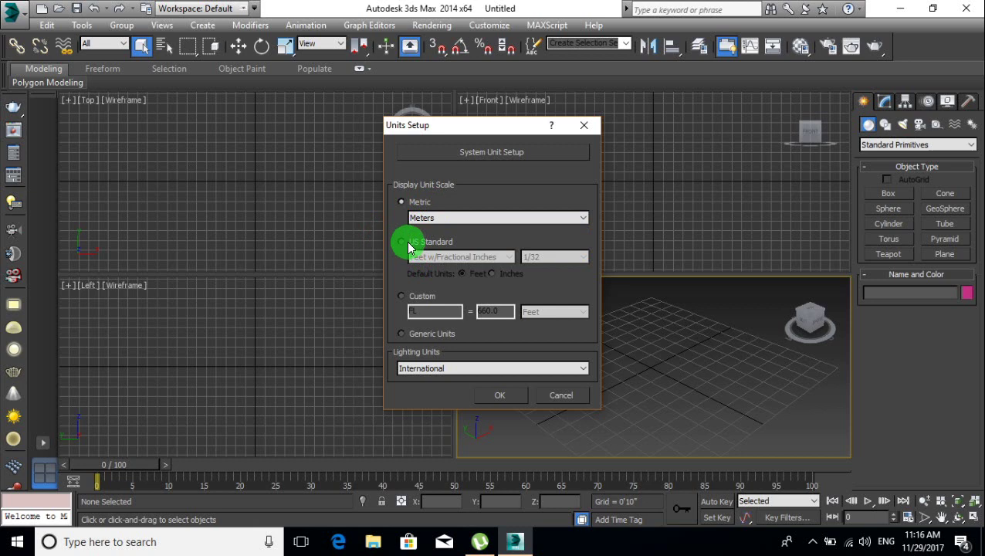
{"action": "left_click", "coordinate": [402, 242]}
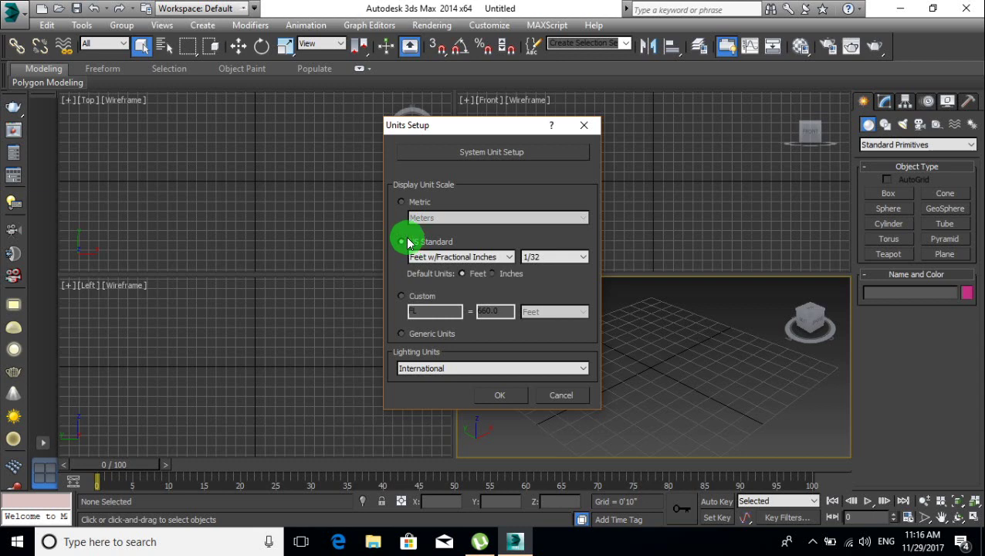
- Confirm the system unit as inches and accept US Standard feet with 1/32-inch display
{"action": "left_click", "coordinate": [476, 154]}
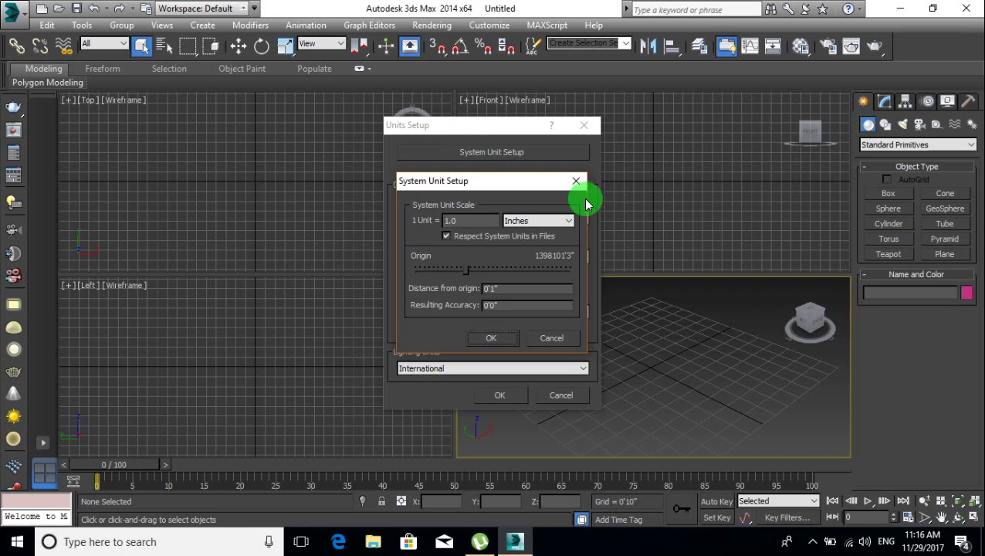
{"action": "left_click", "coordinate": [494, 341]}
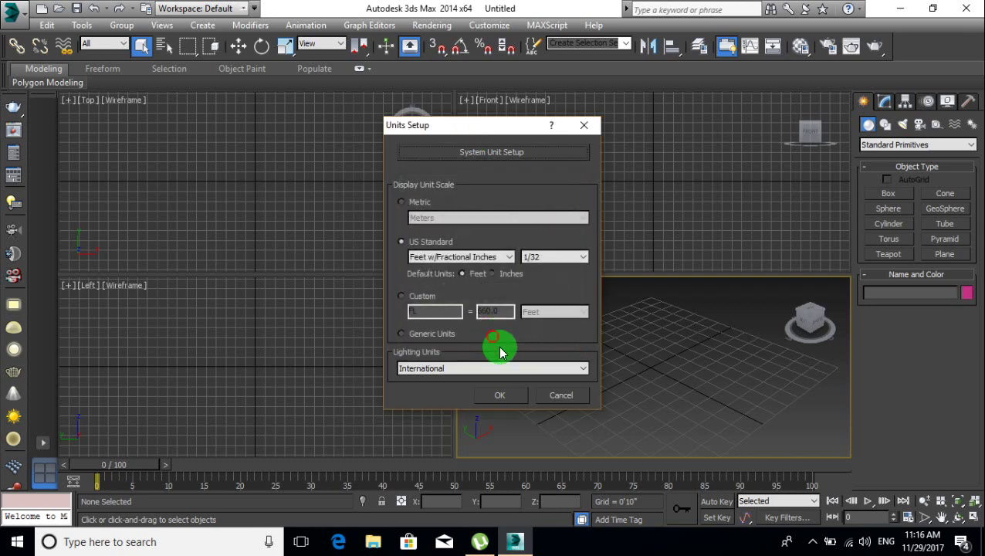
{"action": "left_click", "coordinate": [503, 399]}
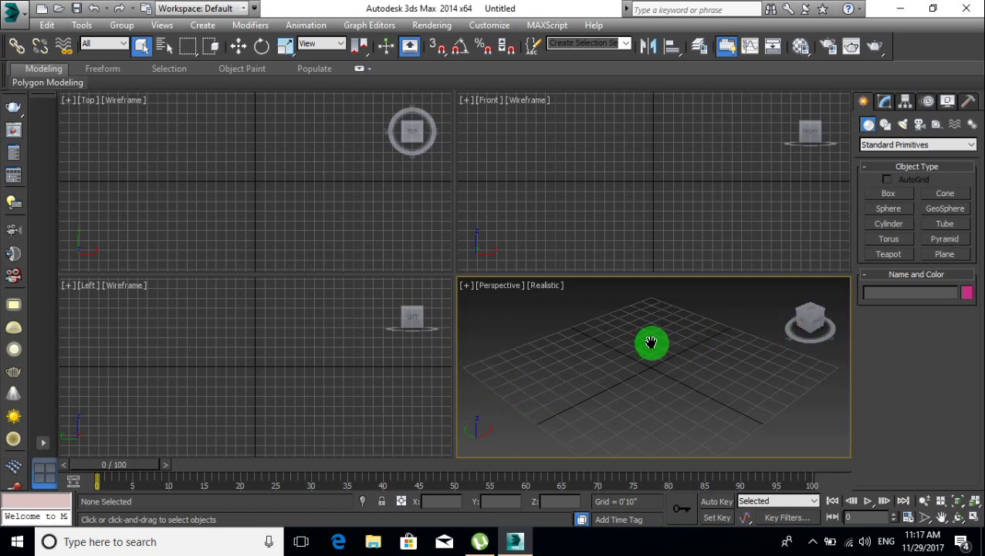
{"action": "middle_click_drag", "start_coordinate": [651, 342], "coordinate": [642, 340]}
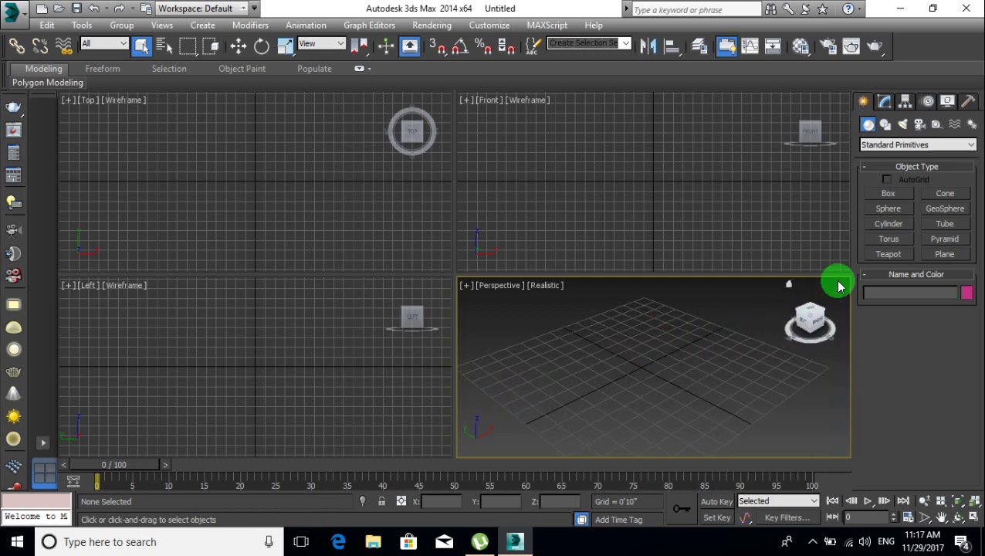
{"action": "left_click", "coordinate": [892, 198]}
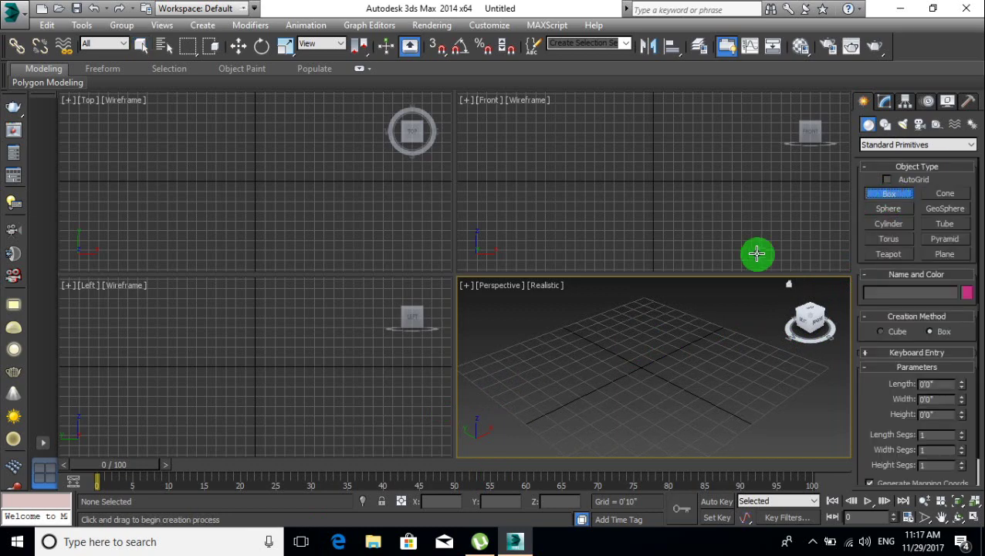
{"action": "key", "text": "alt+w"}
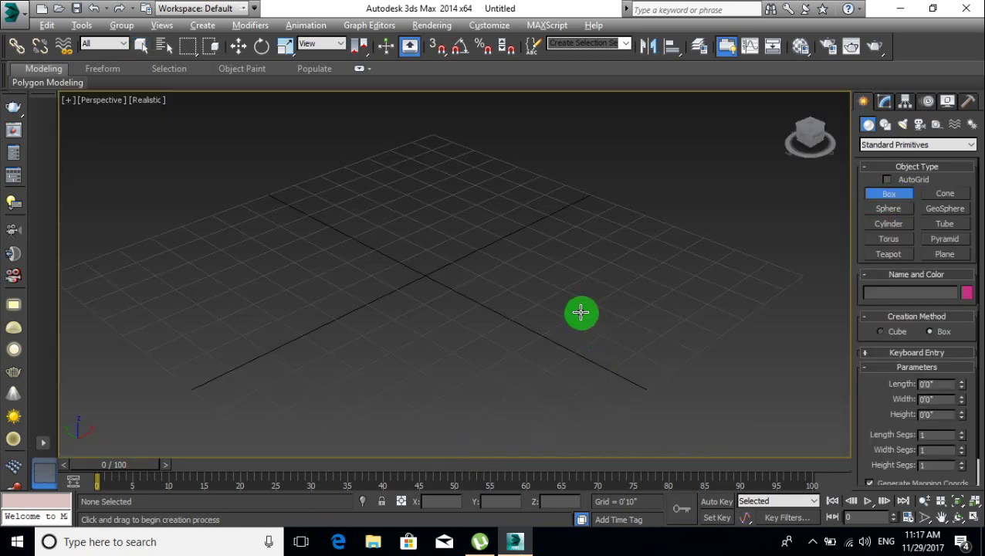
{"action": "key", "text": "alt+w"}
{"action": "key", "text": "alt+w"}
{"action": "key", "text": "alt+w"}
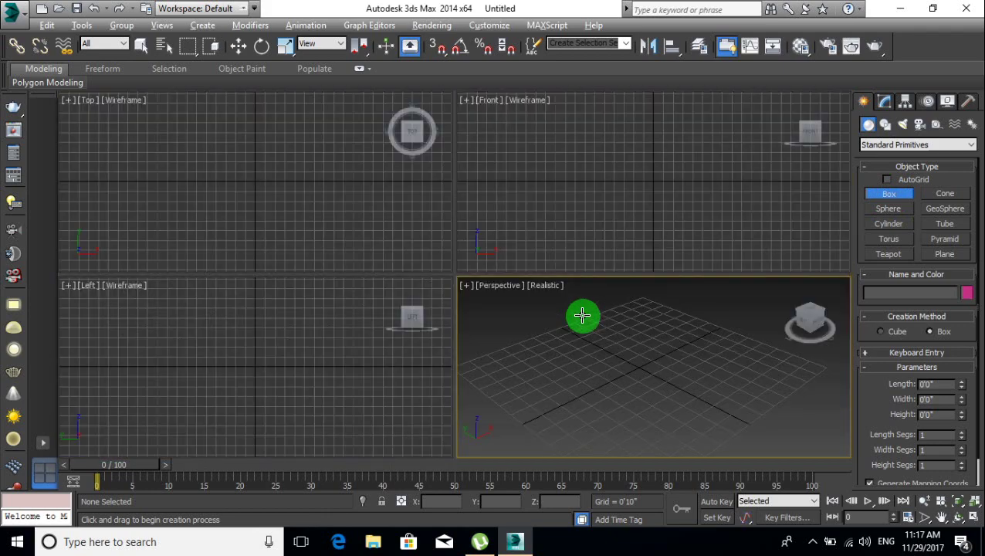
{"action": "key", "text": "alt+w"}
{"action": "key", "text": "alt+w"}
{"action": "key", "text": "alt+w"}
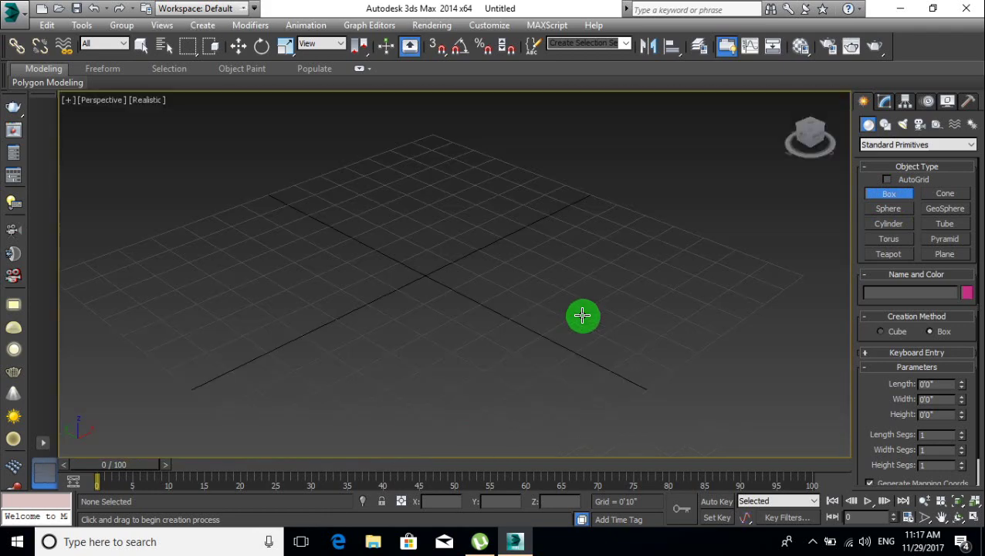
{"action": "key", "text": "alt+w"}
{"action": "key", "text": "alt+w"}
{"action": "key", "text": "alt+w"}
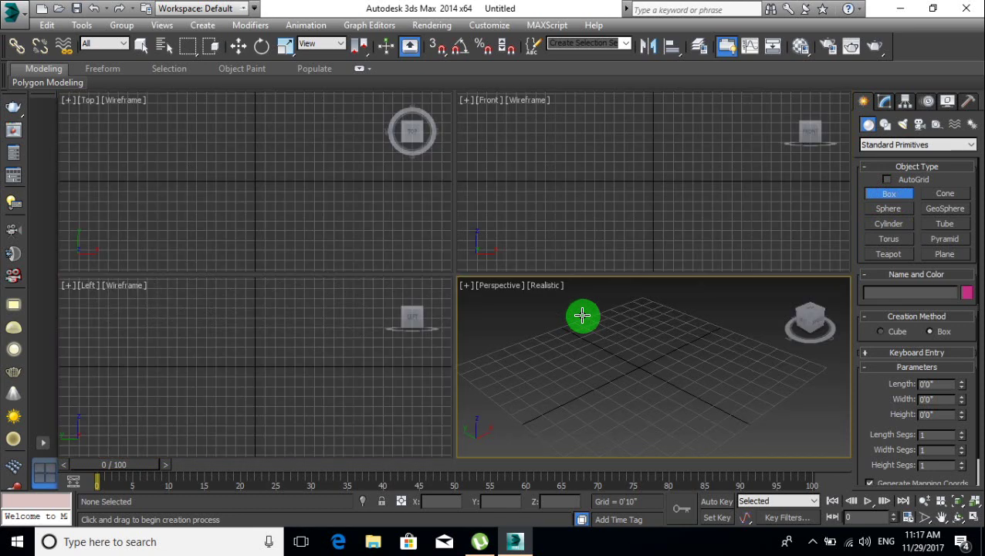
{"action": "key", "text": "alt+w"}
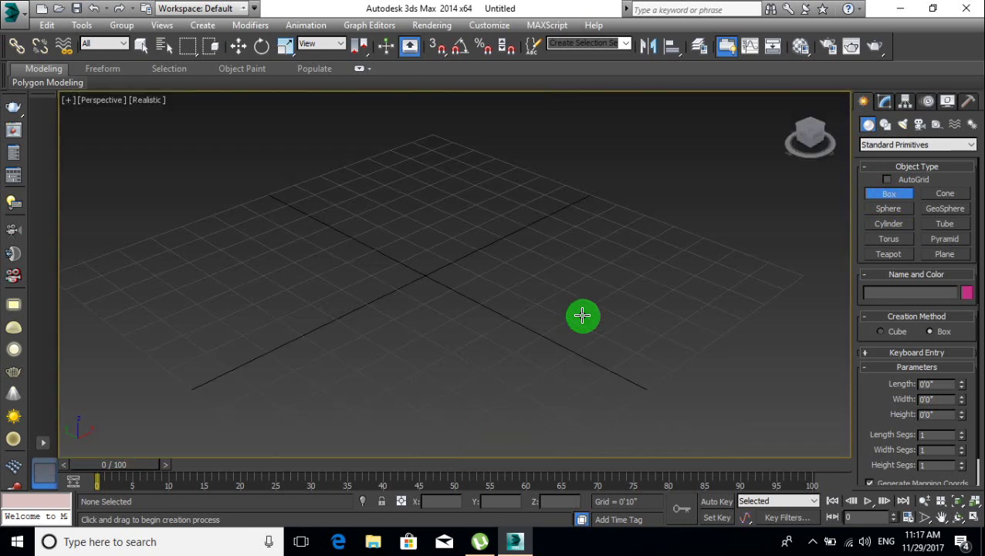
{"action": "key", "text": "alt+w"}
{"action": "key", "text": "alt+w"}
{"action": "key", "text": "alt+w"}
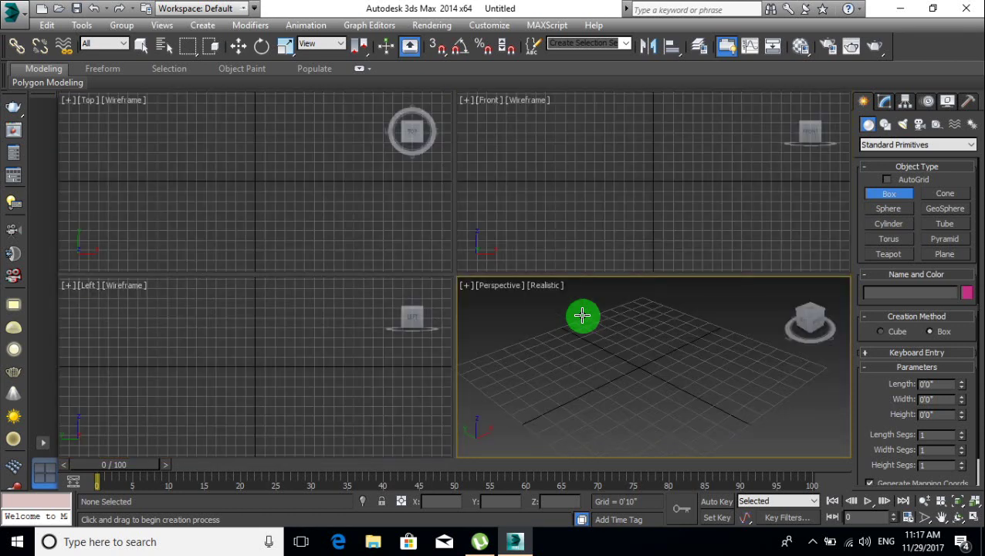
{"action": "key", "text": "alt+w"}
{"action": "key", "text": "alt+w"}
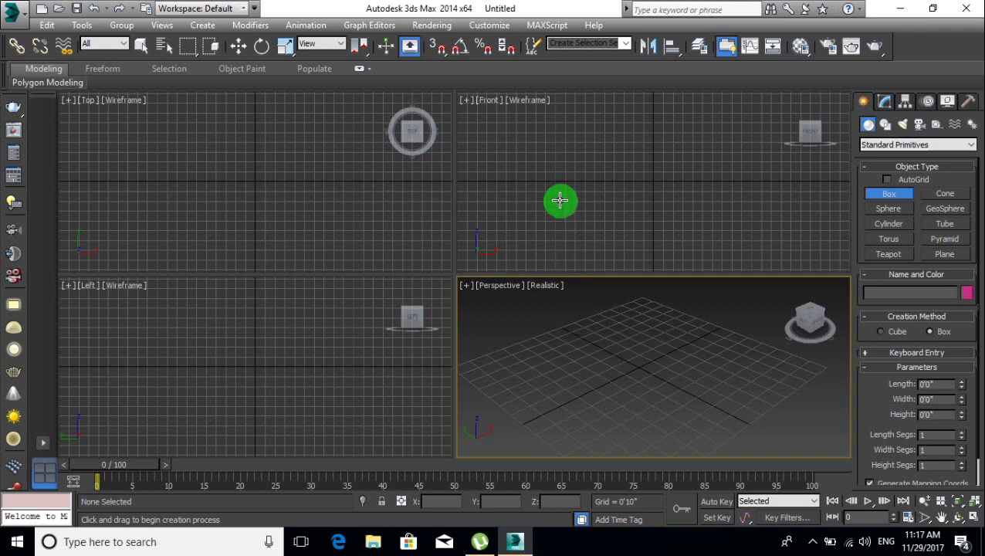
{"action": "left_click", "coordinate": [559, 197]}
{"action": "left_click", "coordinate": [385, 200]}
{"action": "left_click", "coordinate": [343, 337]}
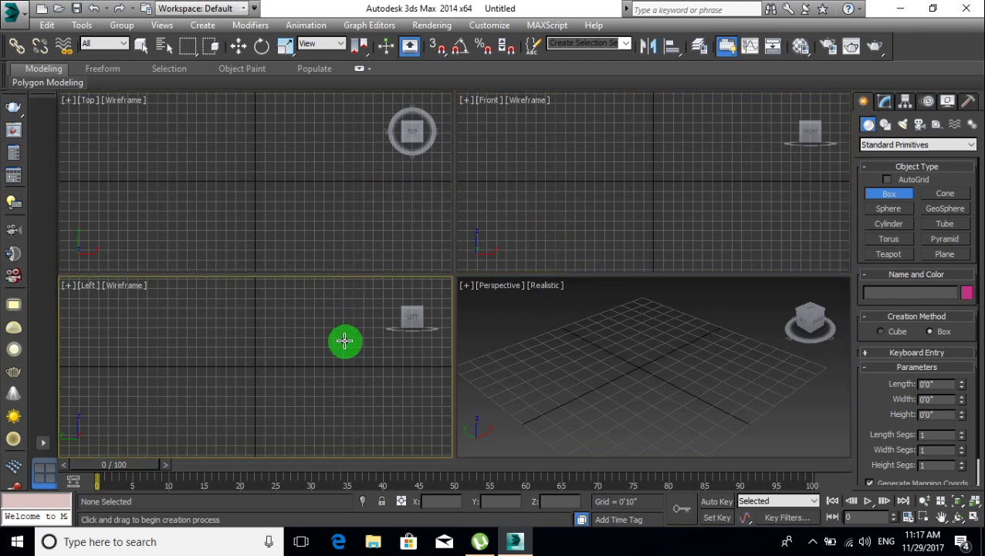
{"action": "left_click", "coordinate": [498, 238]}
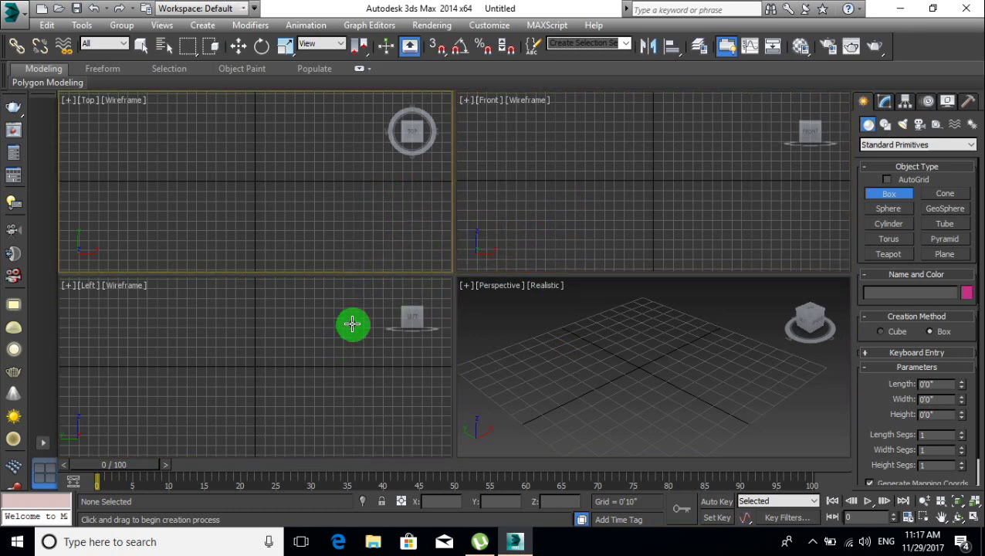
{"action": "left_click", "coordinate": [352, 324]}
{"action": "left_click", "coordinate": [487, 252]}
{"action": "left_click", "coordinate": [412, 250]}
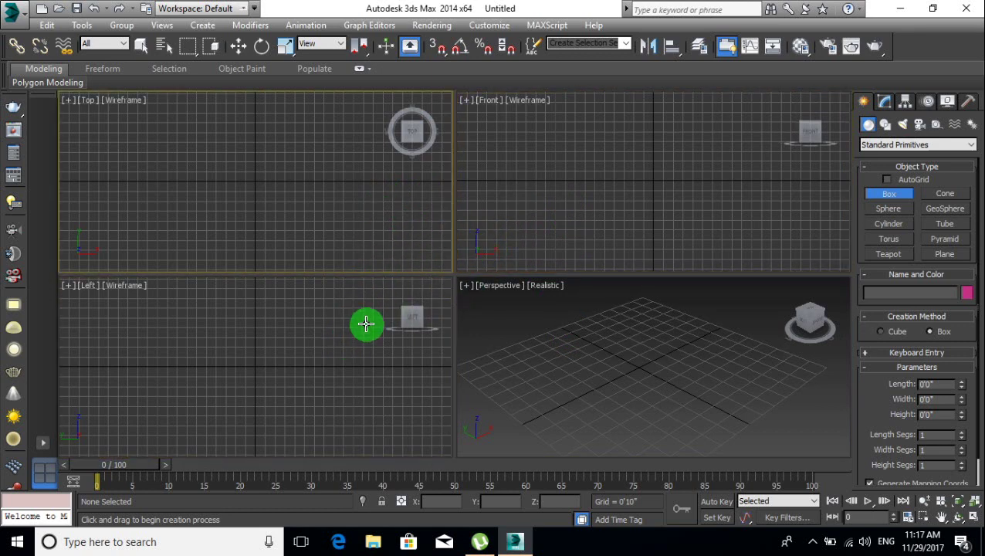
{"action": "left_click", "coordinate": [365, 326]}
{"action": "left_click", "coordinate": [581, 360]}
{"action": "left_click", "coordinate": [563, 259]}
{"action": "left_click", "coordinate": [412, 223]}
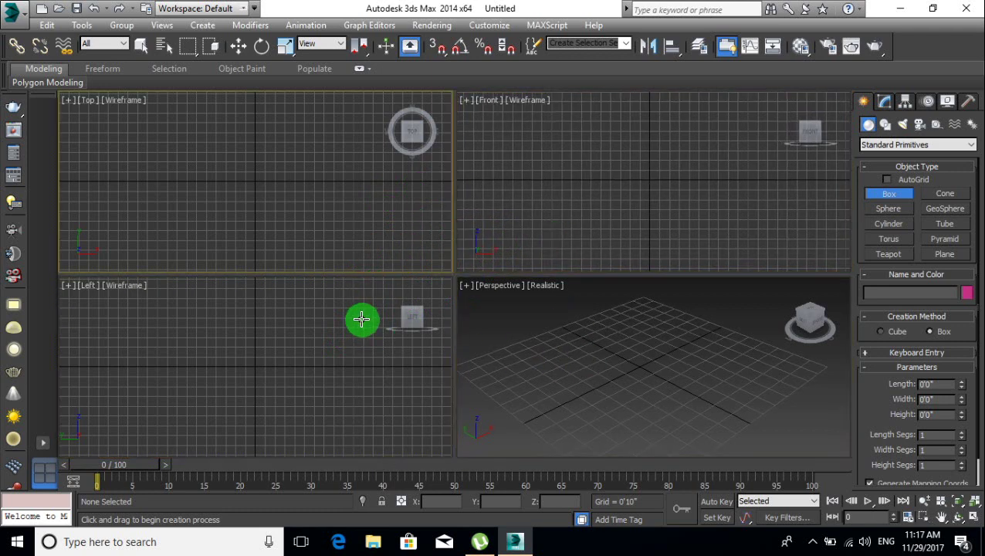
{"action": "left_click", "coordinate": [361, 319]}
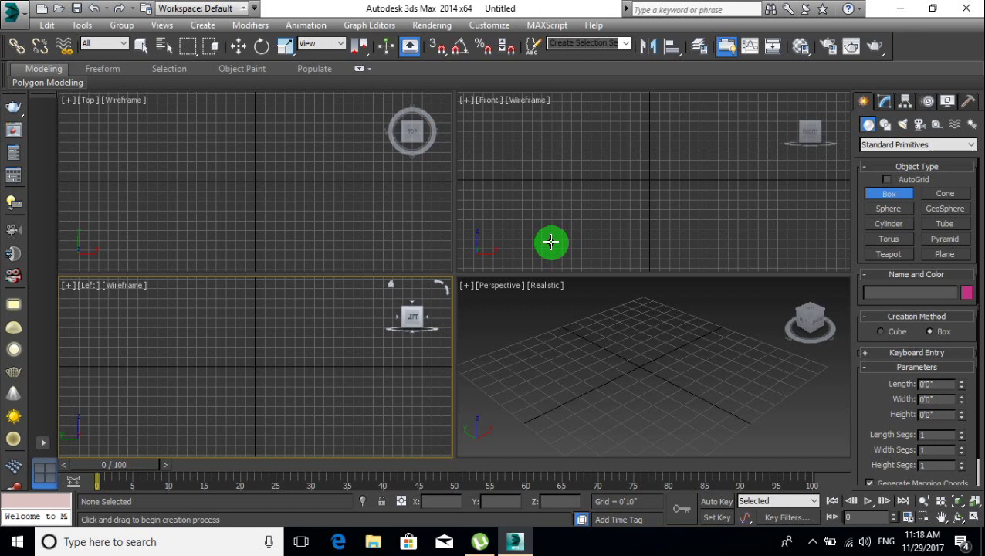
- Draw a box in Perspective sized 8'0" long, 3'0" wide and 1'6" high
{"action": "left_click", "coordinate": [624, 344]}
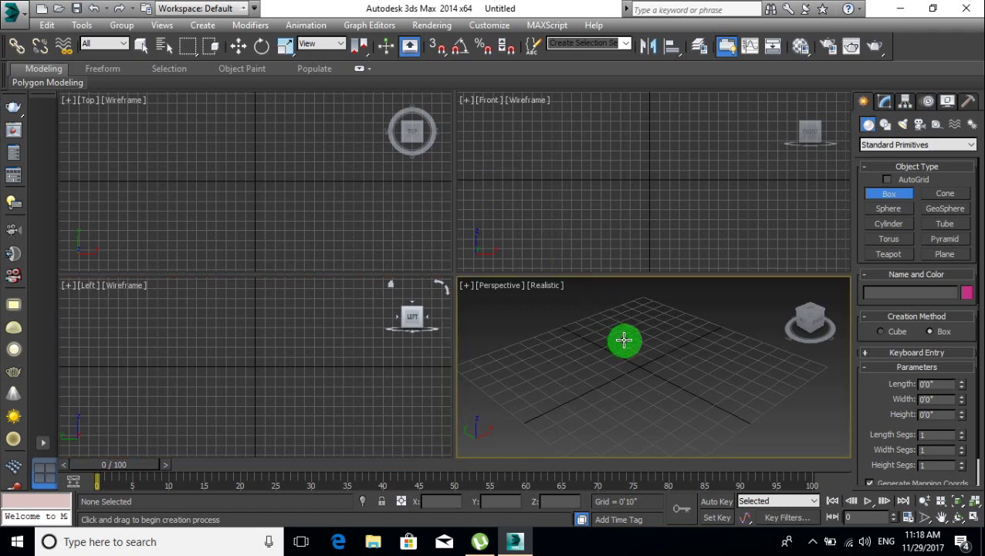
{"action": "left_click_drag", "start_coordinate": [648, 303], "coordinate": [723, 395]}
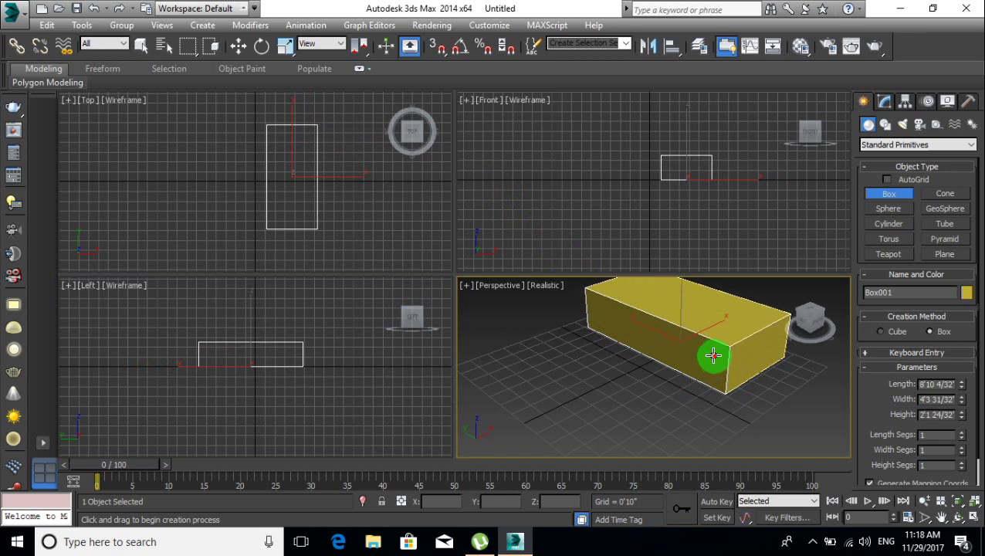
{"action": "left_click", "coordinate": [715, 357]}
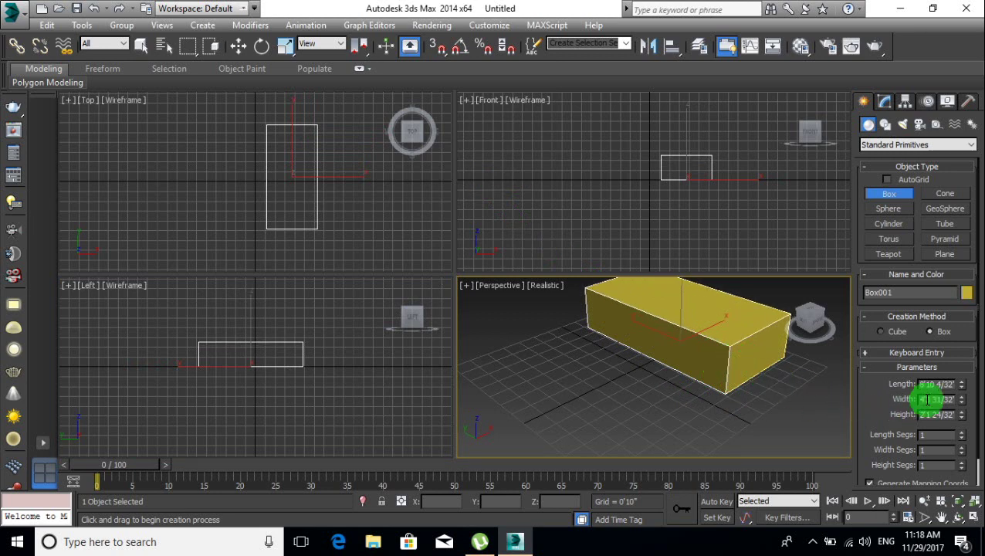
{"action": "double_click", "coordinate": [946, 386]}
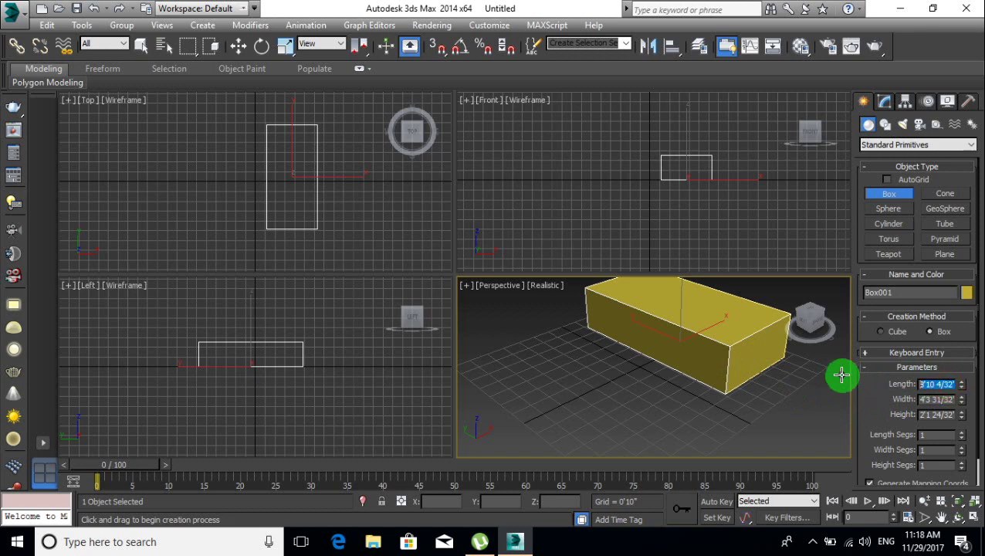
{"action": "type", "text": "8"}
{"action": "key", "text": "Return"}
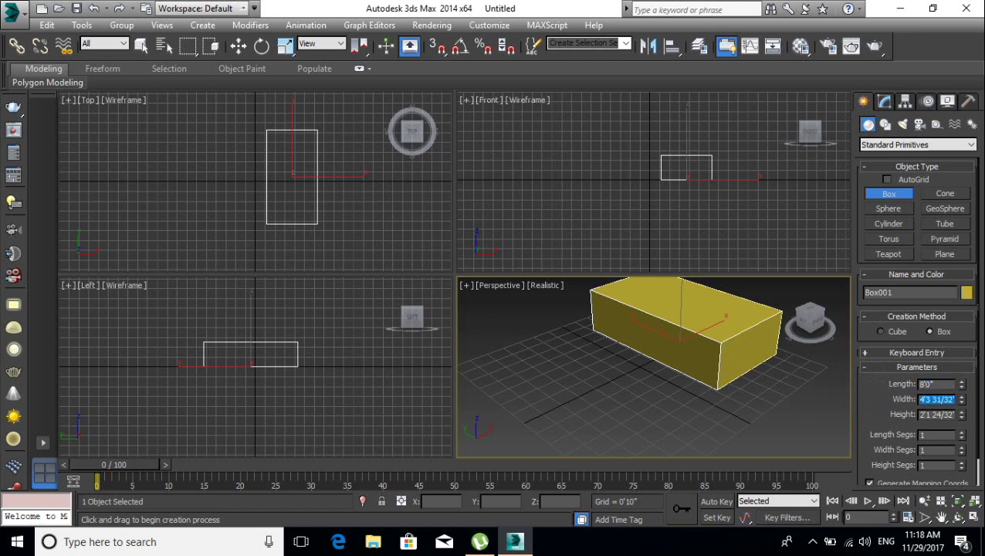
{"action": "type", "text": "3"}
{"action": "key", "text": "Return"}
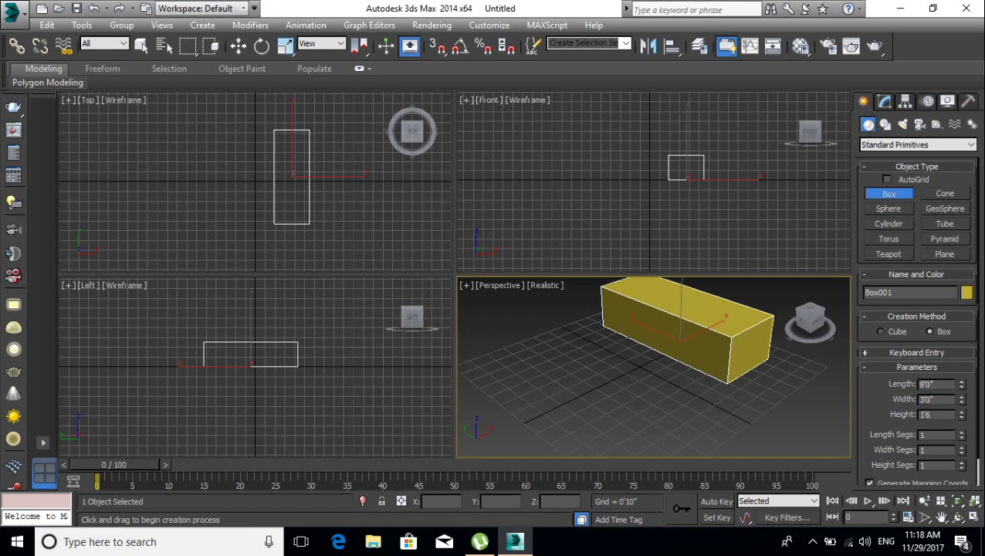
{"action": "key", "text": "Return"}
{"action": "middle_click_drag", "start_coordinate": [759, 352], "coordinate": [700, 338]}
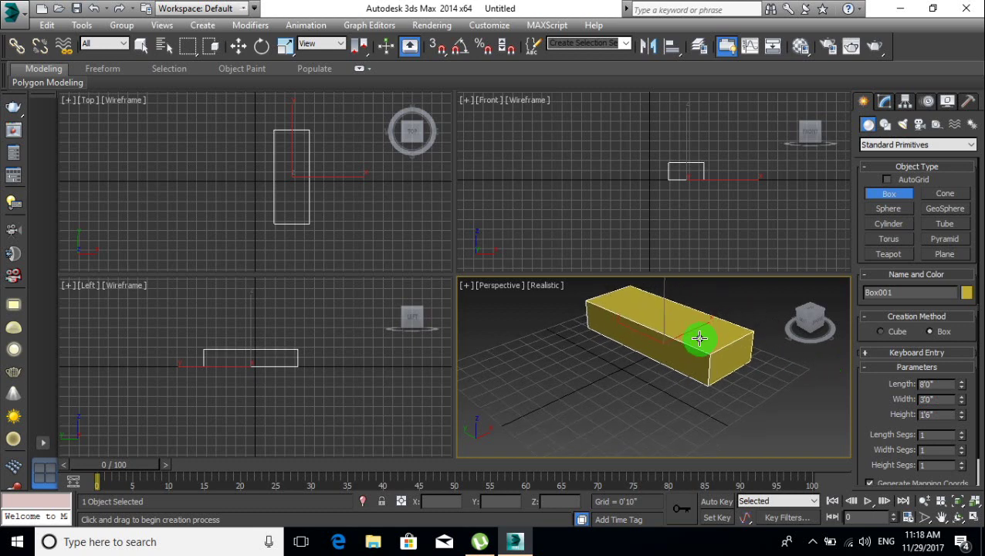
{"action": "middle_click_drag", "start_coordinate": [664, 367], "coordinate": [664, 374]}
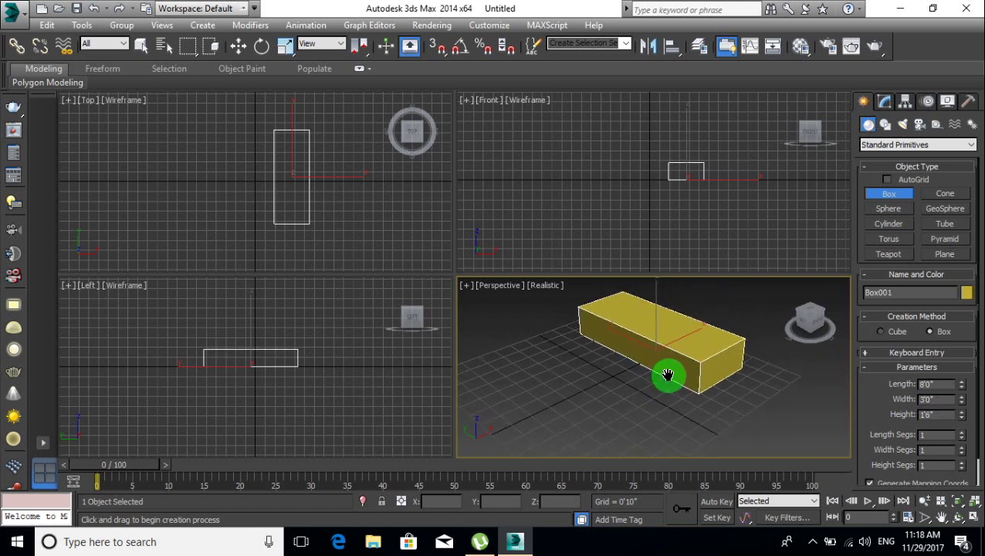
- Maximize the Perspective view and Shift-drag a copy of the base box to its left
{"action": "key", "text": "w"}
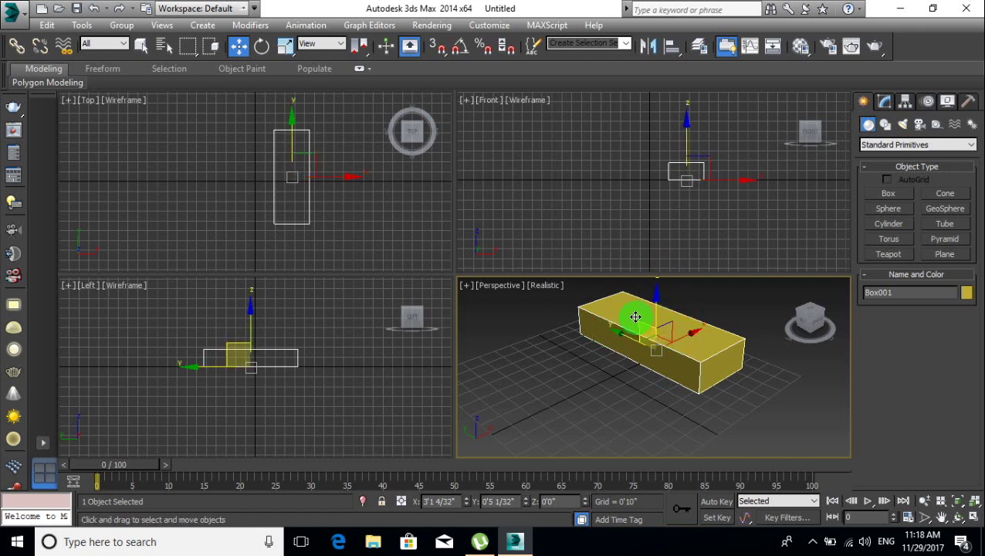
{"action": "key", "text": "alt+w"}
{"action": "scroll", "coordinate": [568, 285], "scroll_direction": "down", "scroll_amount": 2}
{"action": "scroll", "coordinate": [543, 296], "scroll_direction": "down", "scroll_amount": 2}
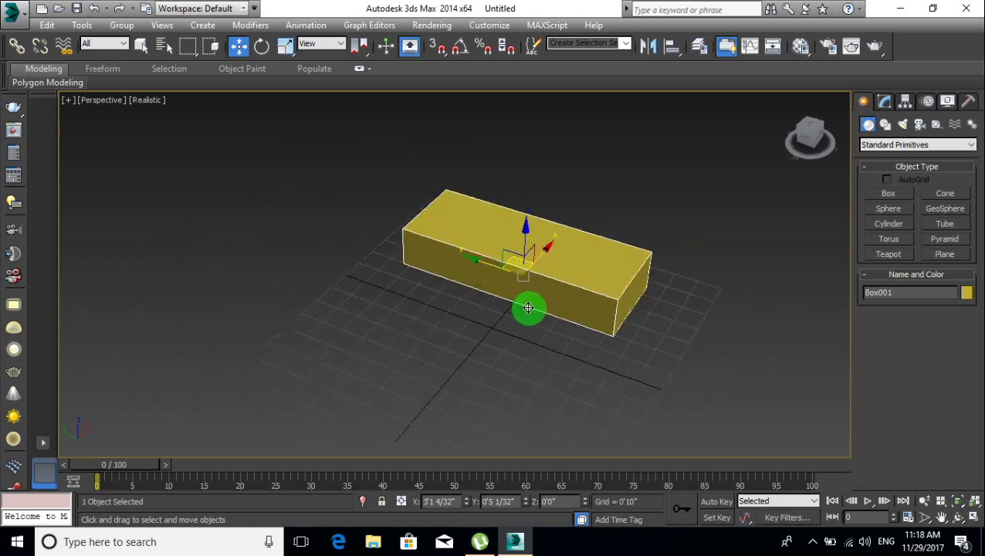
{"action": "mouse_move", "coordinate": [527, 305]}
{"action": "middle_mouse_down"}
{"action": "mouse_move", "coordinate": [491, 295]}
{"action": "mouse_move", "coordinate": [527, 306]}
{"action": "middle_mouse_up"}
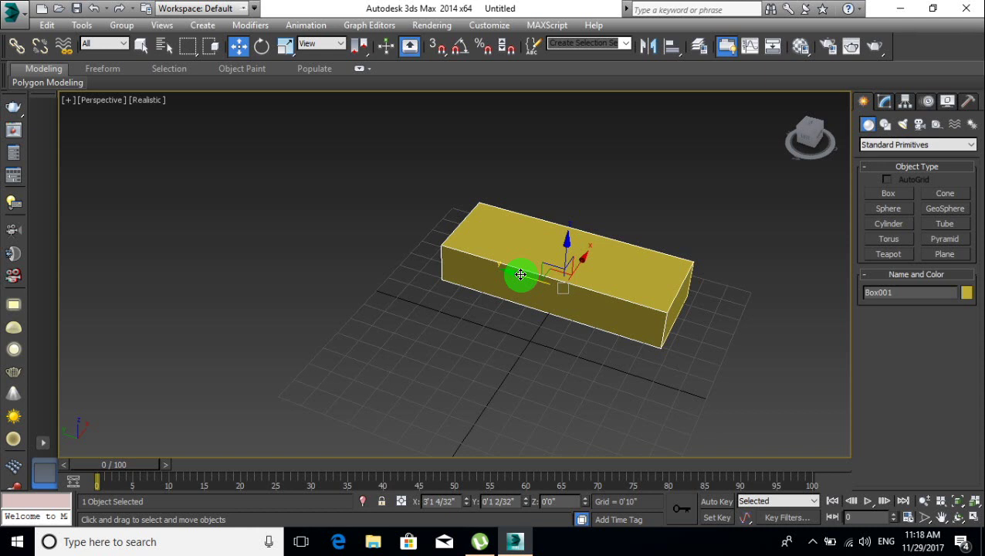
{"action": "left_click_drag", "start_coordinate": [520, 274], "coordinate": [287, 203], "text": "shift"}
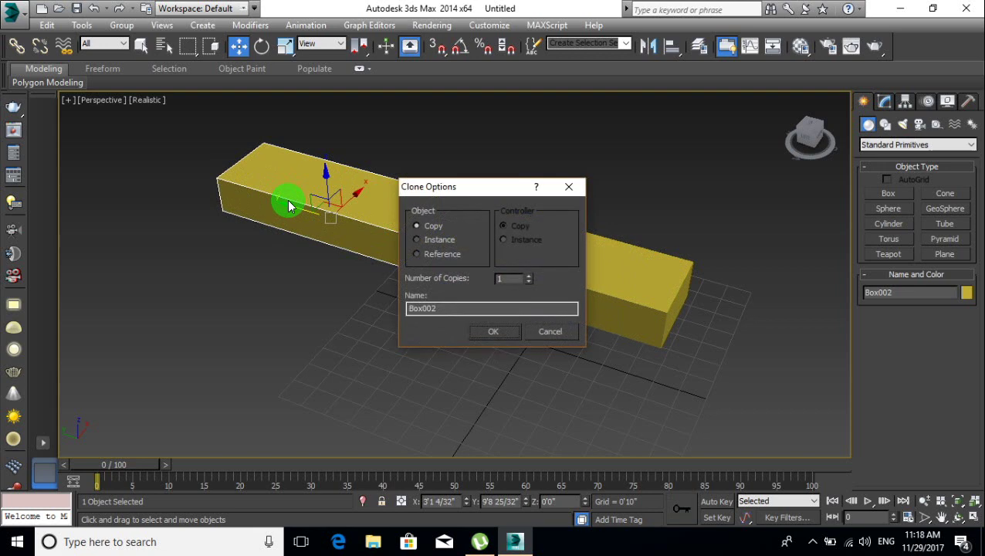
- Accept the copy as Box002, cut its length to 0'8", and enable snapping
{"action": "left_click", "coordinate": [497, 331]}
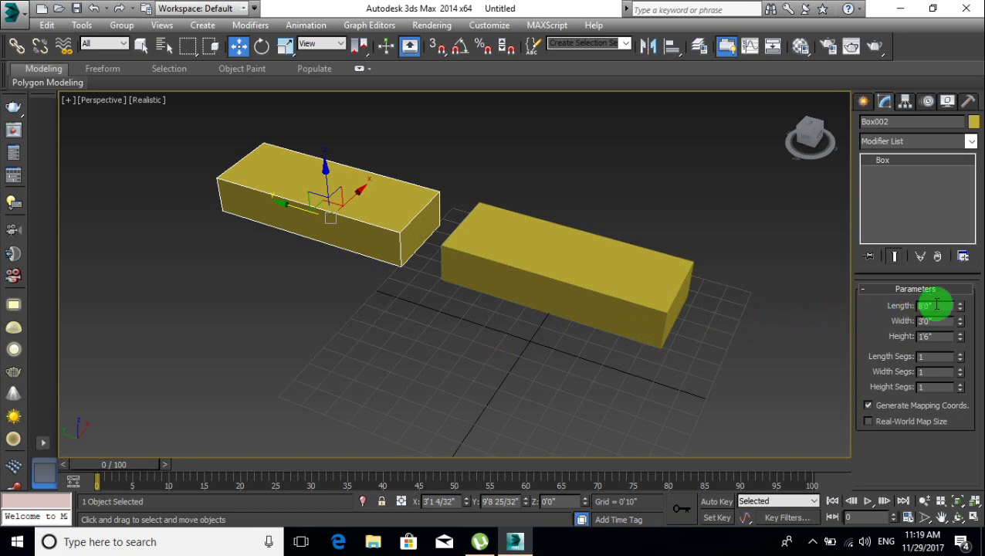
{"action": "left_click_drag", "start_coordinate": [936, 304], "coordinate": [887, 303]}
{"action": "type", "text": "8'"}
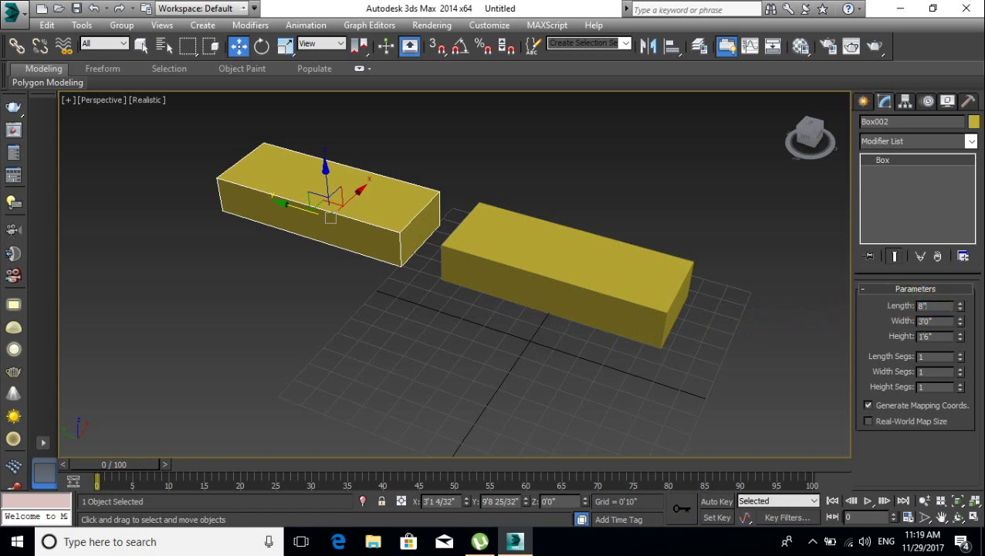
{"action": "left_click", "coordinate": [889, 305]}
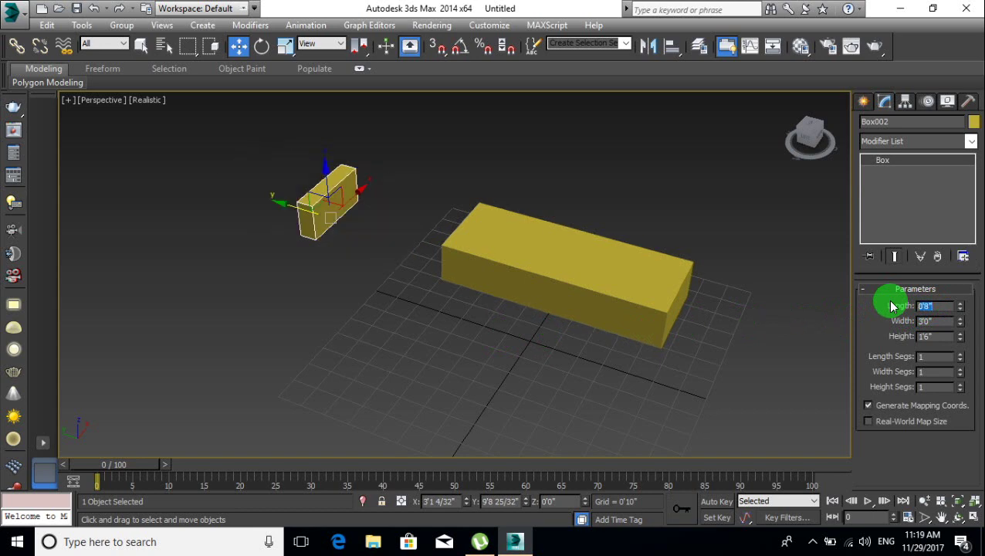
{"action": "left_click", "coordinate": [440, 54]}
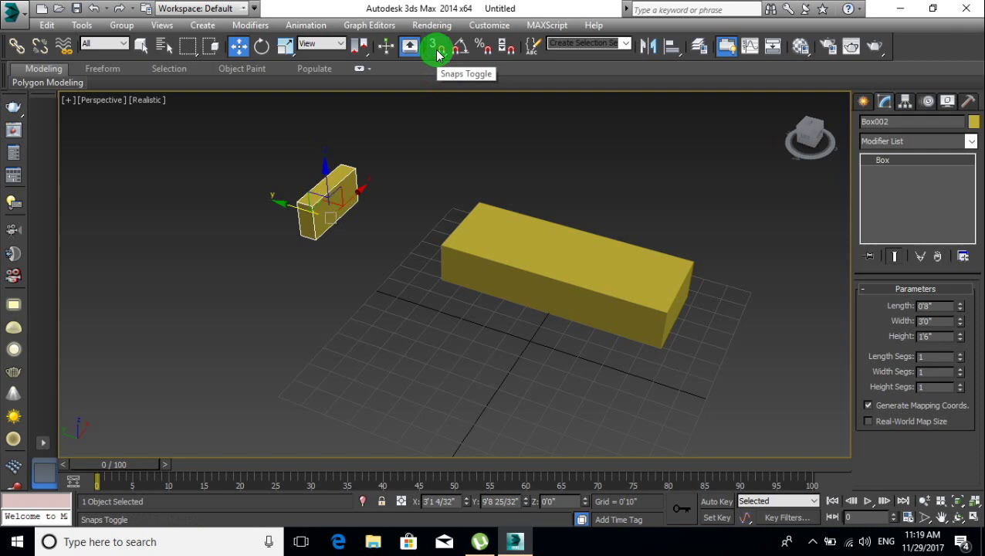
- Limit snaps to Vertex only and snap the thin box onto the long box's end
{"action": "left_click", "coordinate": [437, 51]}
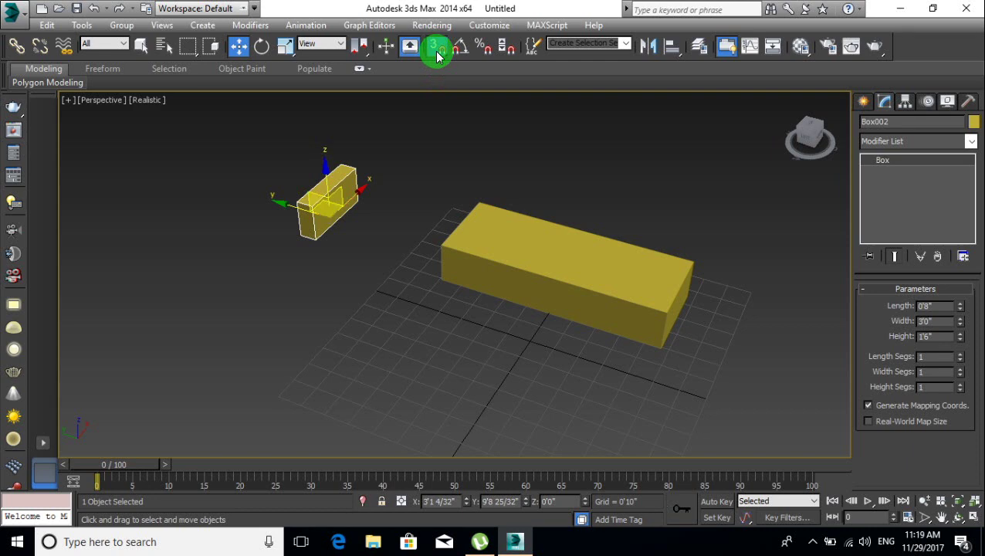
{"action": "right_click", "coordinate": [437, 51]}
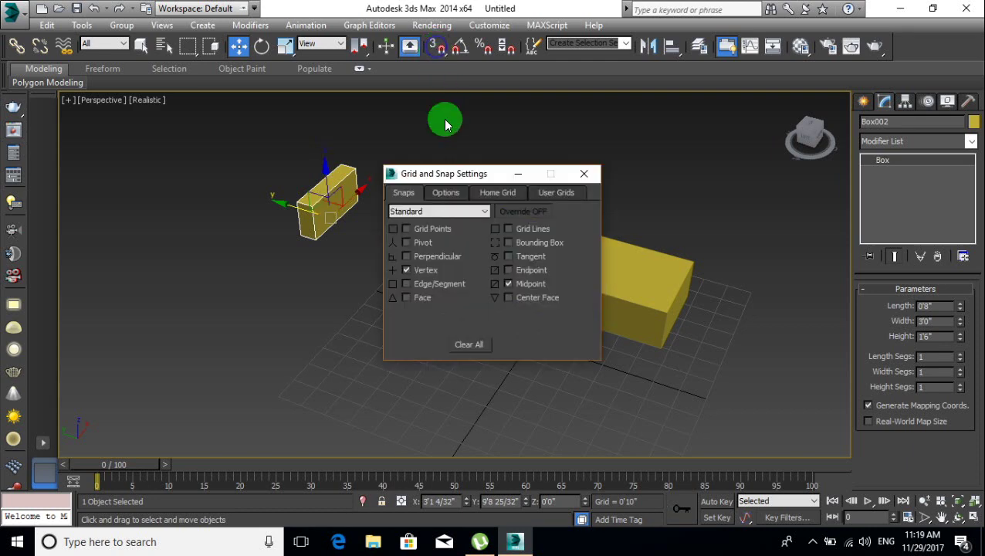
{"action": "left_click", "coordinate": [425, 271]}
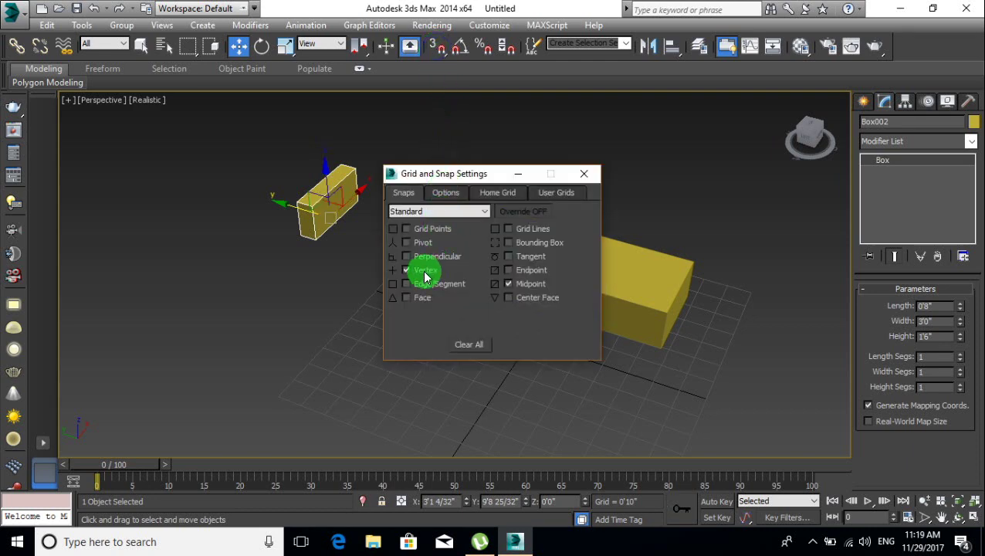
{"action": "left_click", "coordinate": [516, 283]}
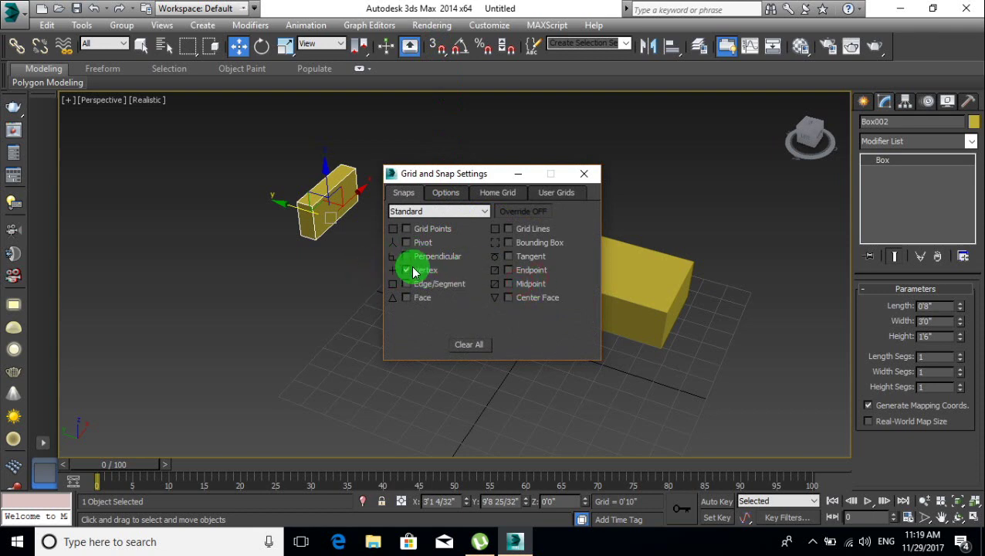
{"action": "left_click", "coordinate": [583, 173]}
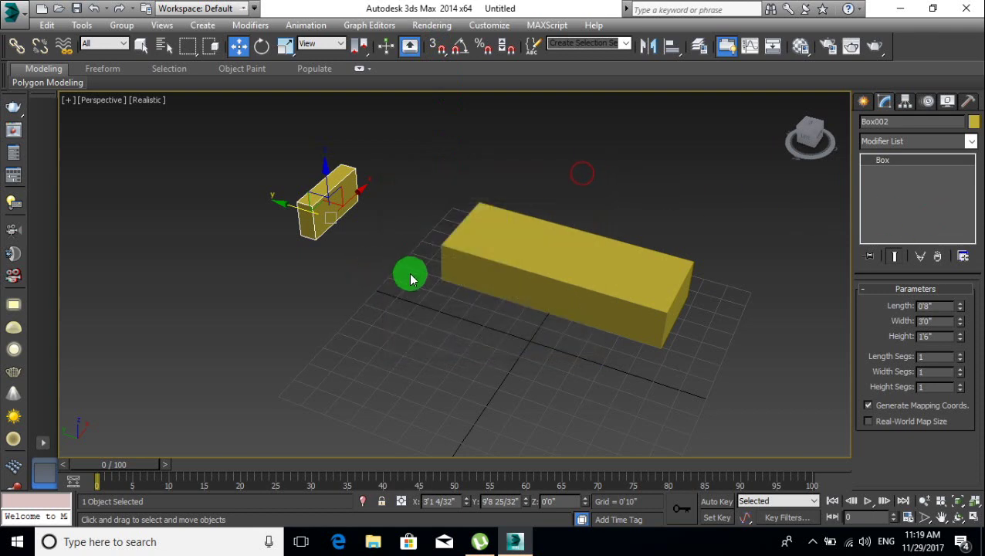
{"action": "key", "text": "s"}
{"action": "left_click_drag", "start_coordinate": [313, 238], "coordinate": [431, 277]}
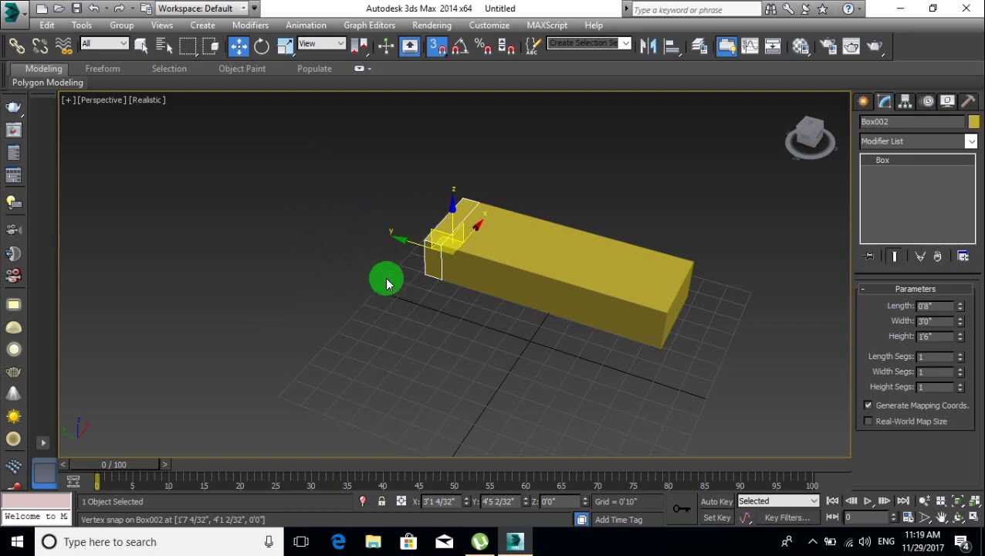
- Raise the end panel's height to 2'6"
{"action": "double_click", "coordinate": [938, 336]}
{"action": "type", "text": "2"}
{"action": "key", "text": "Return"}
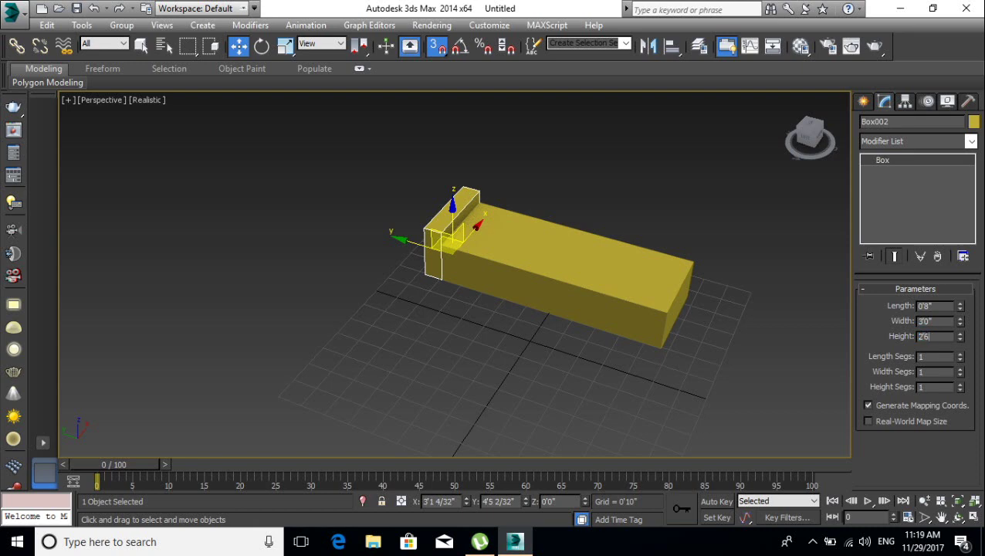
{"action": "key", "text": "Return"}
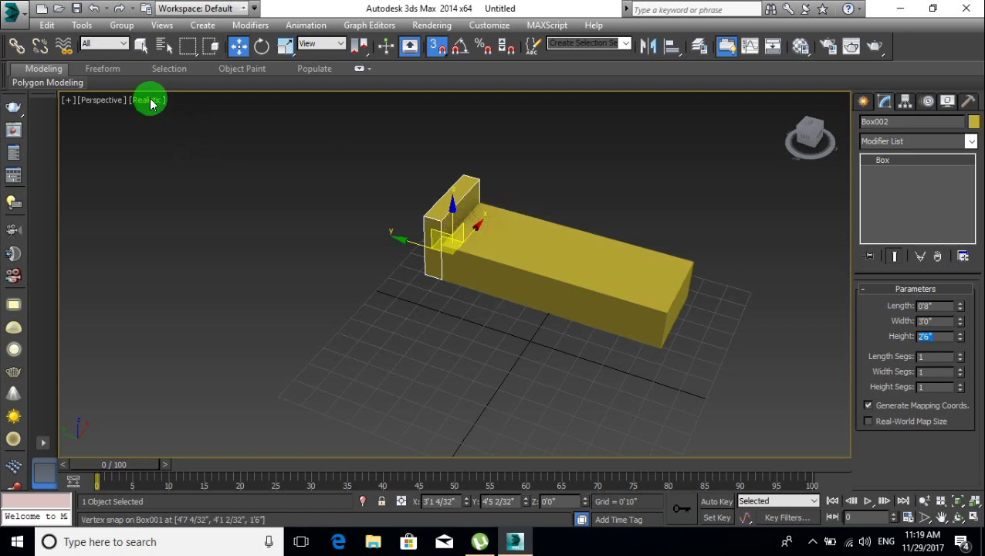
{"action": "left_click", "coordinate": [149, 100]}
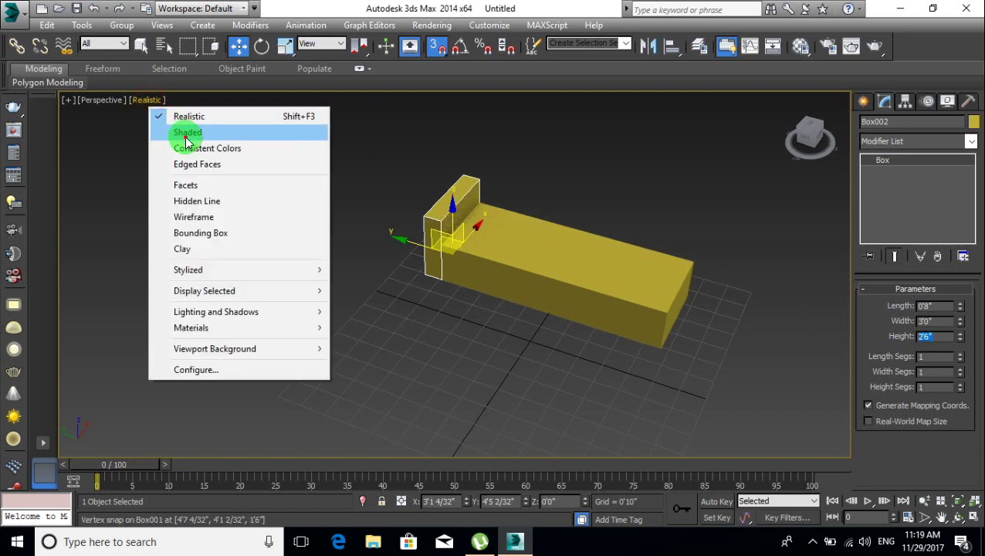
- Switch the viewport to Shaded display and select the backrest box
{"action": "left_click", "coordinate": [185, 132]}
{"action": "mouse_move", "coordinate": [358, 253]}
{"action": "middle_mouse_down", "text": "alt"}
{"action": "mouse_move", "coordinate": [317, 251]}
{"action": "mouse_move", "coordinate": [246, 214]}
{"action": "middle_mouse_up", "text": "alt"}
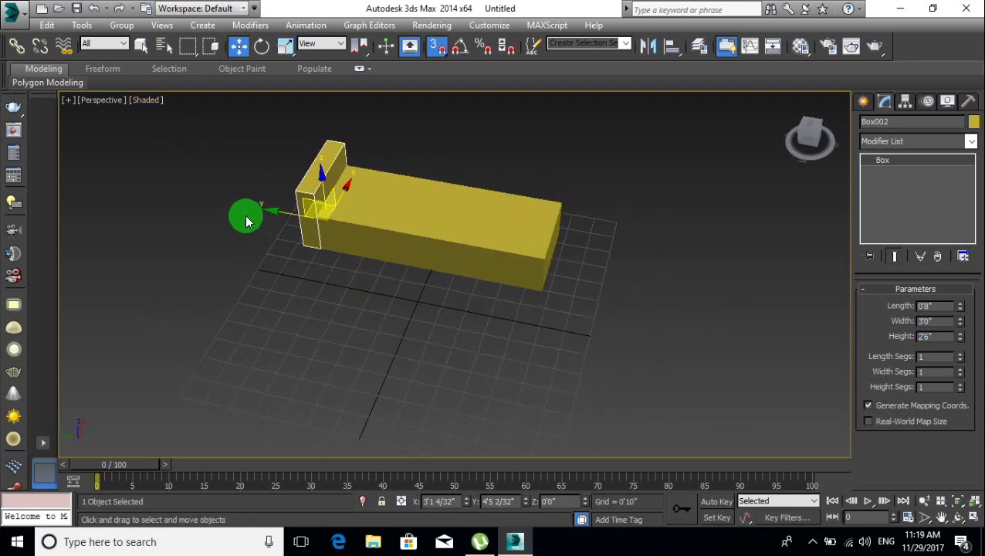
{"action": "left_click", "coordinate": [153, 101]}
{"action": "left_click", "coordinate": [389, 289]}
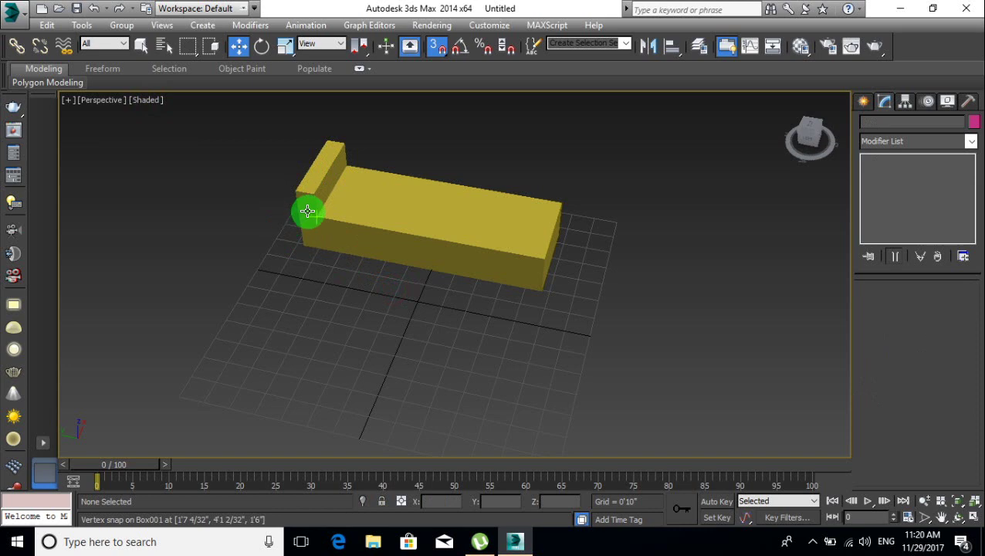
{"action": "left_click", "coordinate": [307, 210]}
- Shift-drag a copy of the backrest toward the base's other end
{"action": "right_click", "coordinate": [435, 47]}
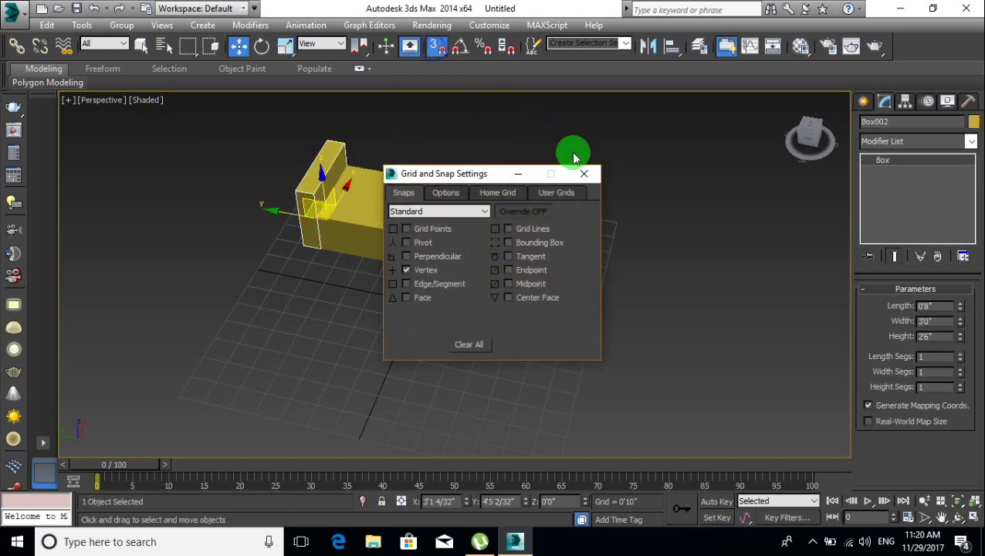
{"action": "left_click", "coordinate": [584, 173]}
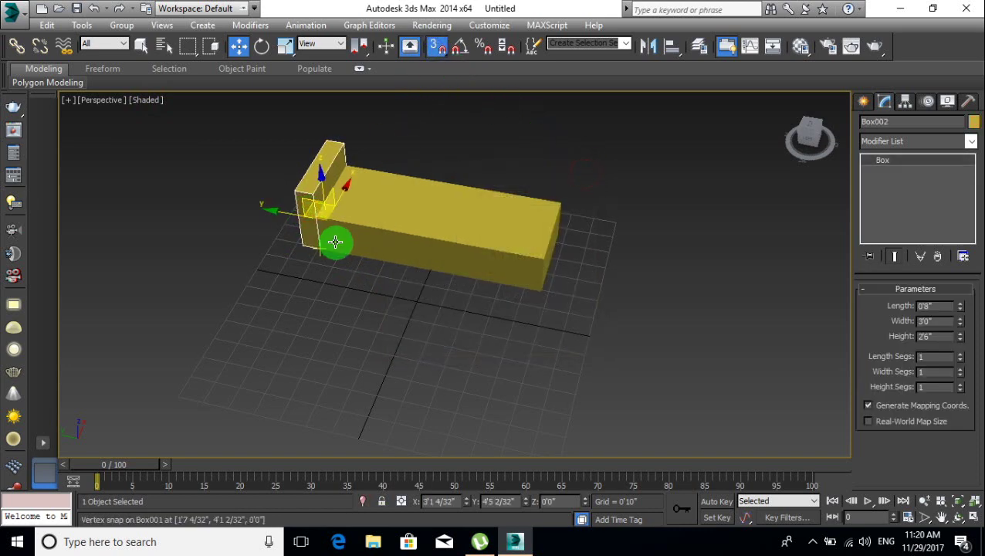
{"action": "key", "text": "s"}
{"action": "left_click_drag", "start_coordinate": [335, 241], "coordinate": [287, 210], "text": "shift"}
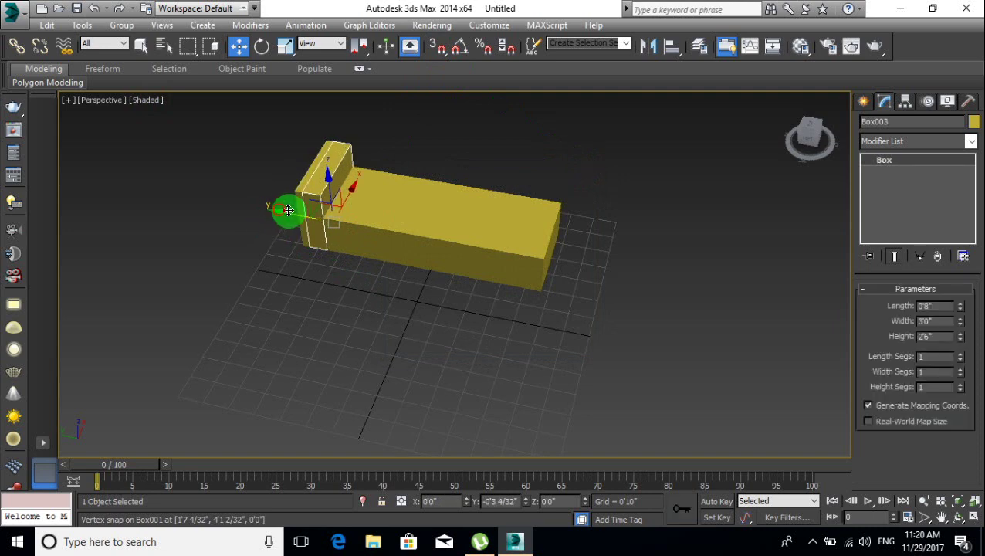
{"action": "left_click_drag", "start_coordinate": [287, 210], "coordinate": [534, 268], "text": "shift"}
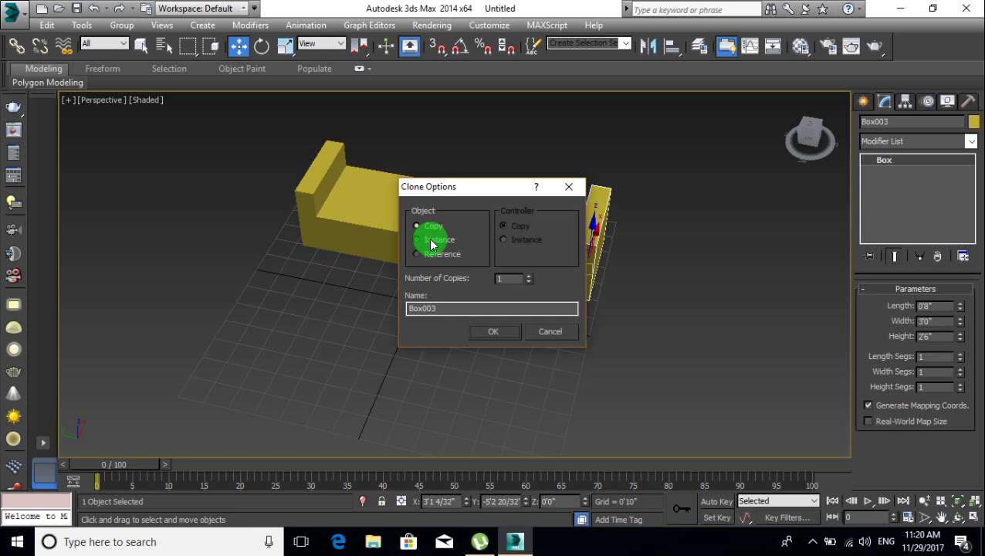
- Make Box003 an instance and vertex-snap it flush against the base's right end
{"action": "left_click", "coordinate": [432, 241]}
{"action": "left_click", "coordinate": [491, 336]}
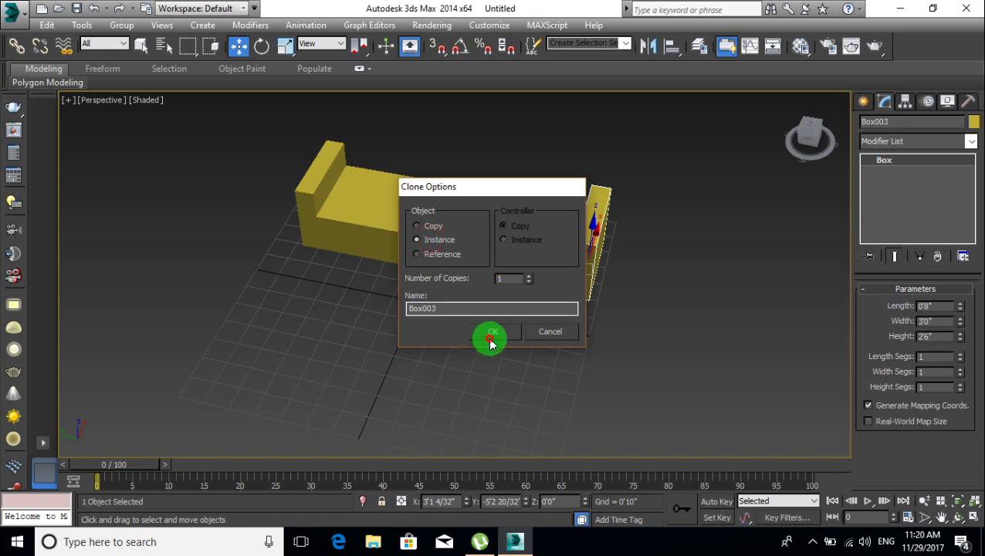
{"action": "key", "text": "s"}
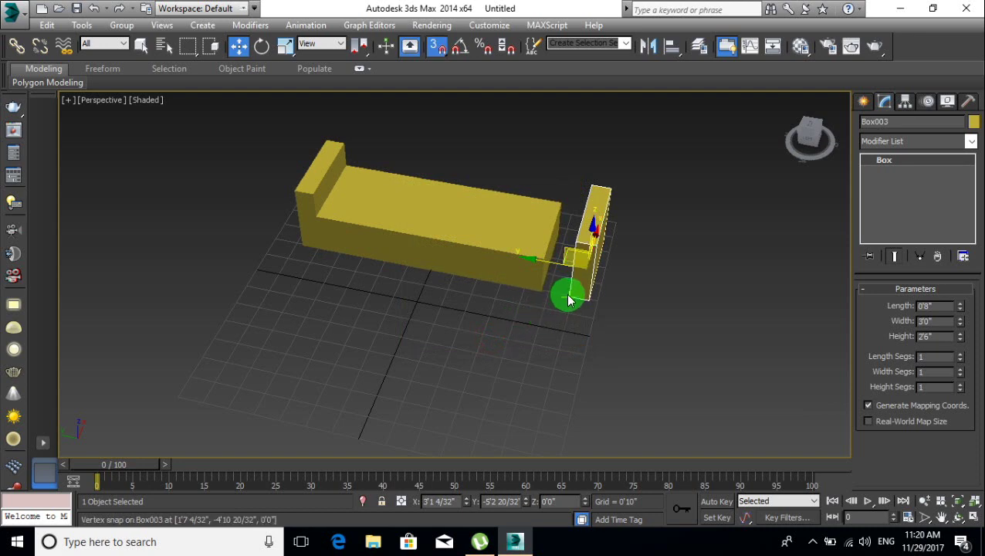
{"action": "left_click_drag", "start_coordinate": [568, 300], "coordinate": [545, 288]}
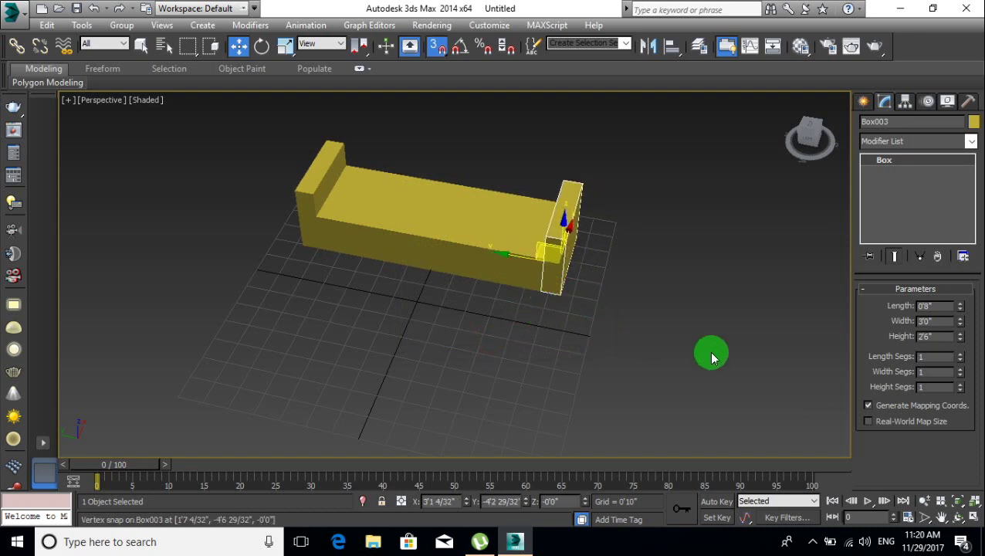
{"action": "mouse_move", "coordinate": [960, 336]}
{"action": "left_mouse_down"}
{"action": "mouse_move", "coordinate": [957, 313]}
{"action": "mouse_move", "coordinate": [940, 317]}
{"action": "left_mouse_up"}
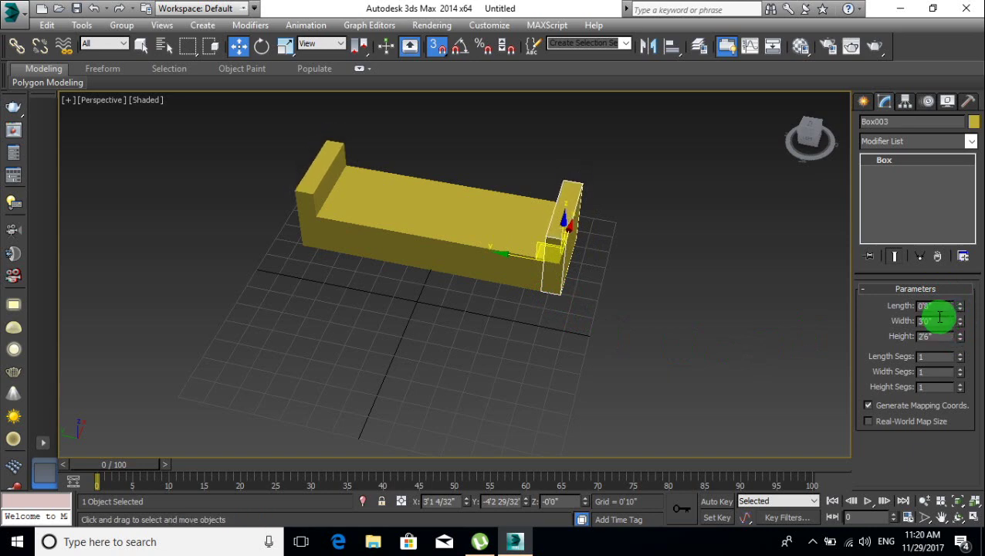
- Clone the long sofa base to the left as an independent copy
{"action": "left_click", "coordinate": [741, 369]}
{"action": "left_click", "coordinate": [467, 237]}
{"action": "middle_click_drag", "start_coordinate": [352, 238], "coordinate": [505, 263], "text": "alt"}
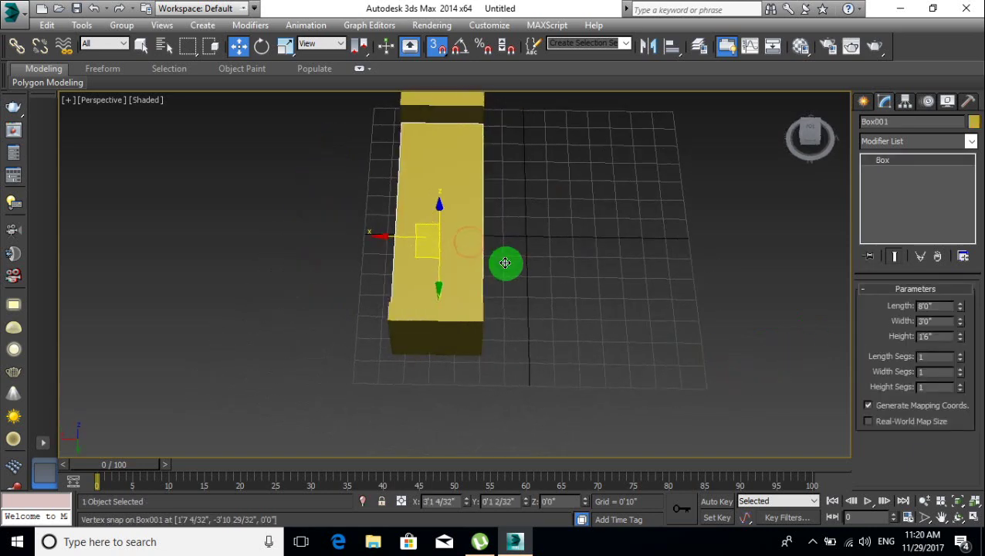
{"action": "left_click_drag", "start_coordinate": [412, 236], "coordinate": [314, 234], "text": "shift"}
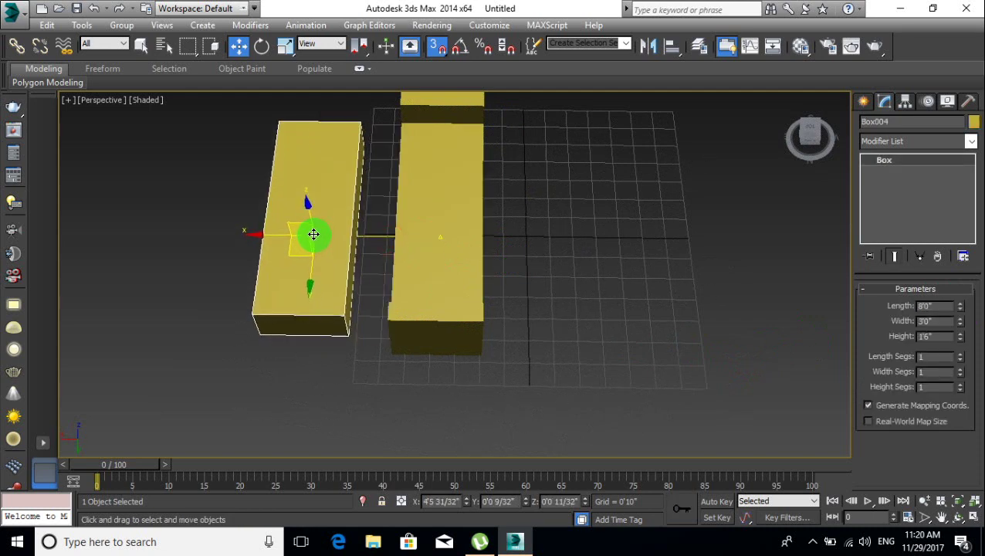
{"action": "left_click", "coordinate": [433, 224]}
{"action": "left_click", "coordinate": [505, 328]}
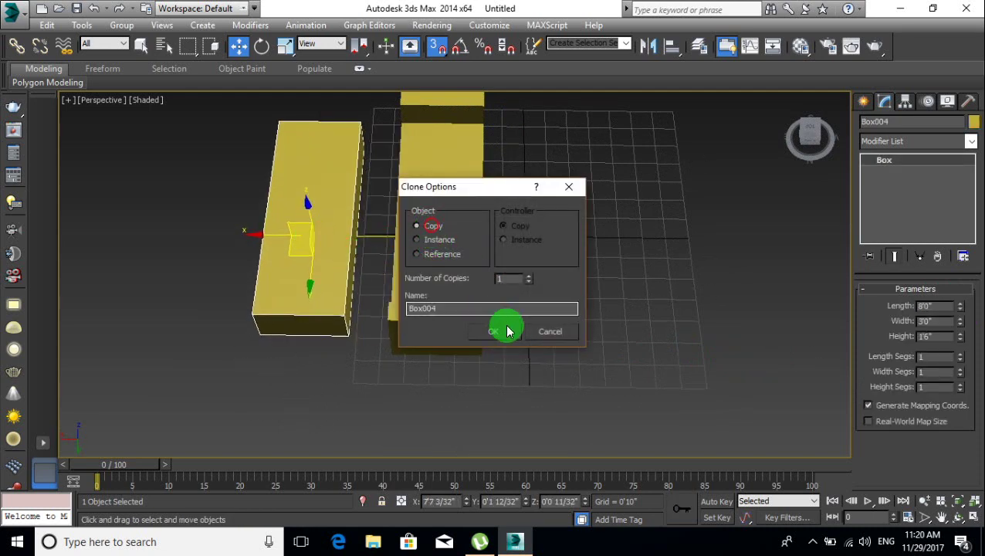
- Set the copy's width to 8" and vertex-snap it against Box002's corner
{"action": "left_click", "coordinate": [937, 306]}
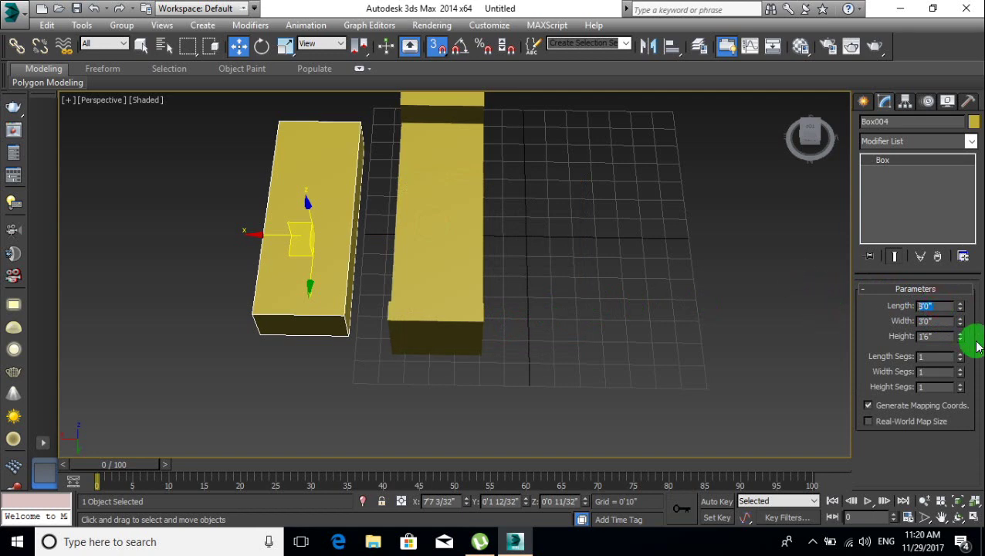
{"action": "left_click", "coordinate": [937, 320]}
{"action": "type", "text": "8"}
{"action": "left_click", "coordinate": [875, 322]}
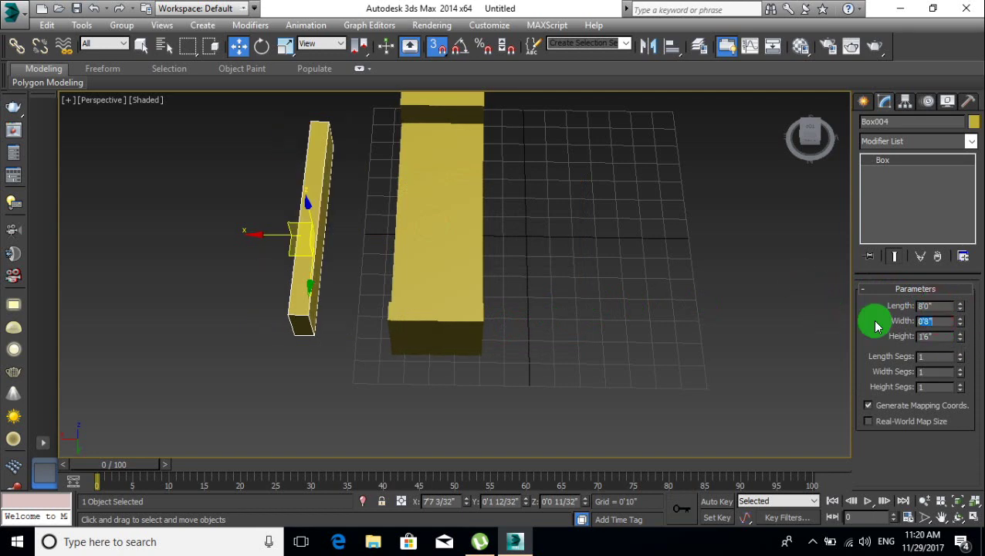
{"action": "middle_click_drag", "start_coordinate": [358, 296], "coordinate": [416, 298], "text": "alt"}
{"action": "scroll", "coordinate": [373, 282], "scroll_direction": "up", "scroll_amount": 5}
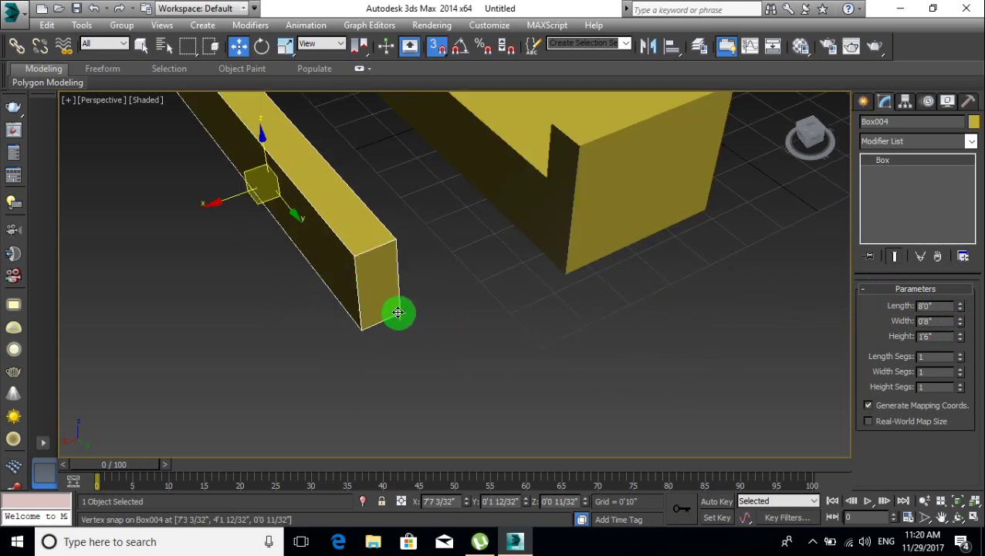
{"action": "left_click_drag", "start_coordinate": [402, 317], "coordinate": [532, 259]}
{"action": "middle_click_drag", "start_coordinate": [534, 258], "coordinate": [558, 345], "text": "alt"}
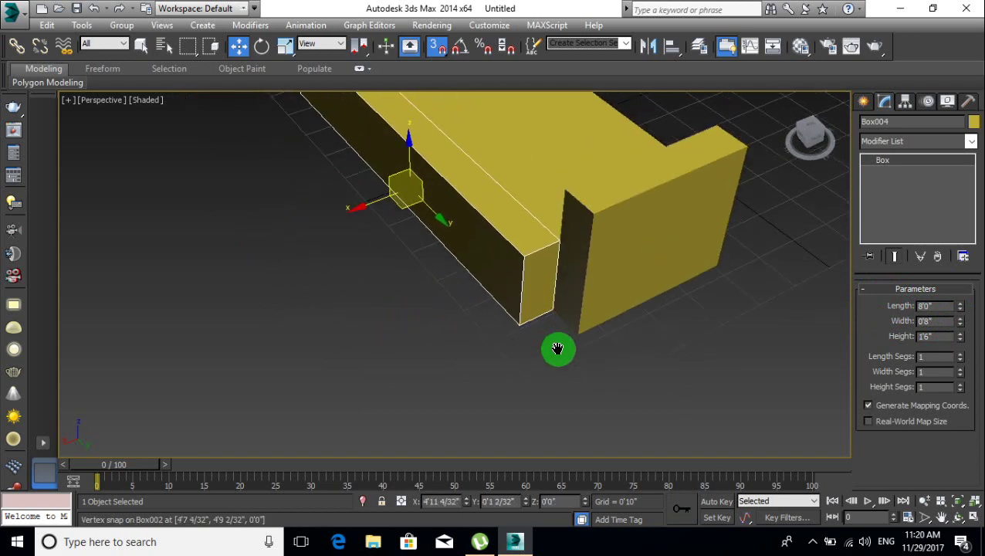
{"action": "scroll", "coordinate": [579, 347], "scroll_direction": "down", "scroll_amount": 2}
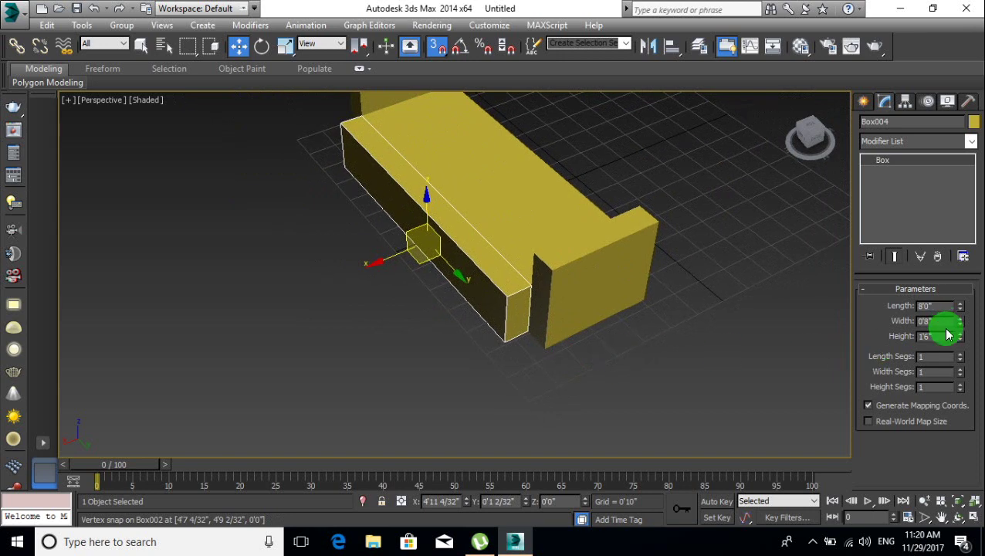
- Make the backrest 9'3 11/32" long and 3'6" high
{"action": "left_click_drag", "start_coordinate": [960, 307], "coordinate": [959, 292]}
{"action": "mouse_move", "coordinate": [633, 330]}
{"action": "middle_mouse_down", "text": "alt"}
{"action": "mouse_move", "coordinate": [545, 325]}
{"action": "mouse_move", "coordinate": [548, 289]}
{"action": "mouse_move", "coordinate": [588, 280]}
{"action": "mouse_move", "coordinate": [629, 286]}
{"action": "mouse_move", "coordinate": [655, 295]}
{"action": "mouse_move", "coordinate": [531, 308]}
{"action": "mouse_move", "coordinate": [594, 352]}
{"action": "middle_mouse_up", "text": "alt"}
{"action": "left_click_drag", "start_coordinate": [947, 335], "coordinate": [886, 342]}
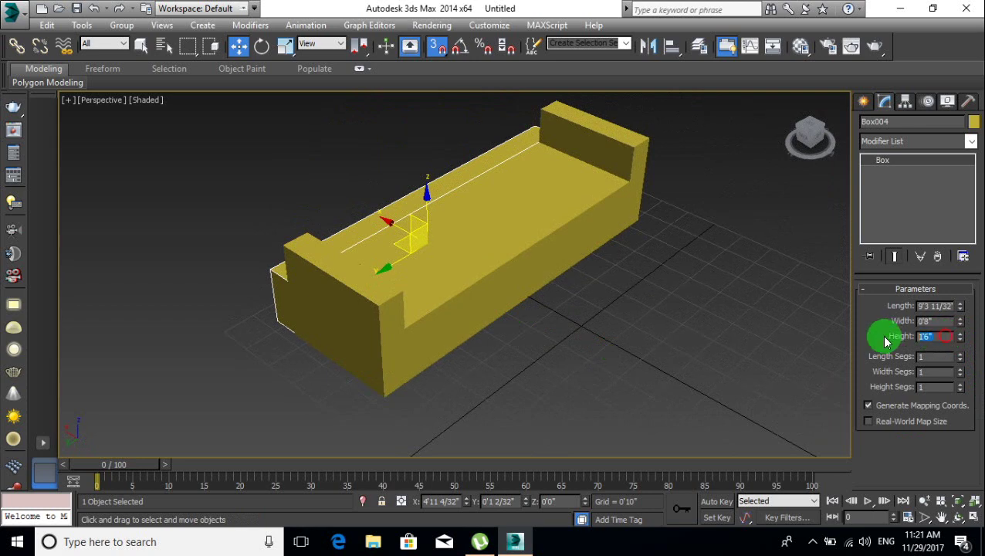
{"action": "type", "text": "3"}
{"action": "key", "text": "Return"}
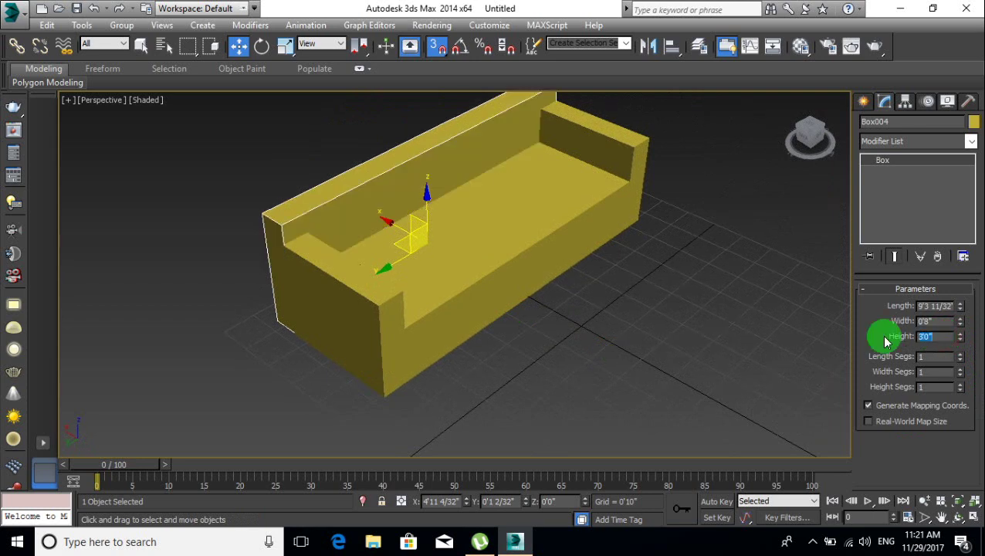
{"action": "type", "text": "3"}
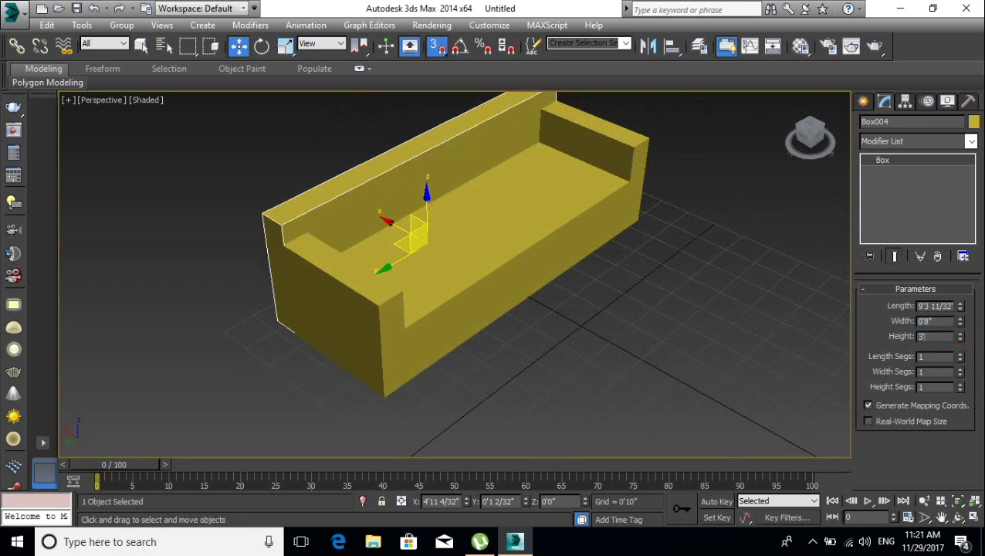
{"action": "key", "text": "Return"}
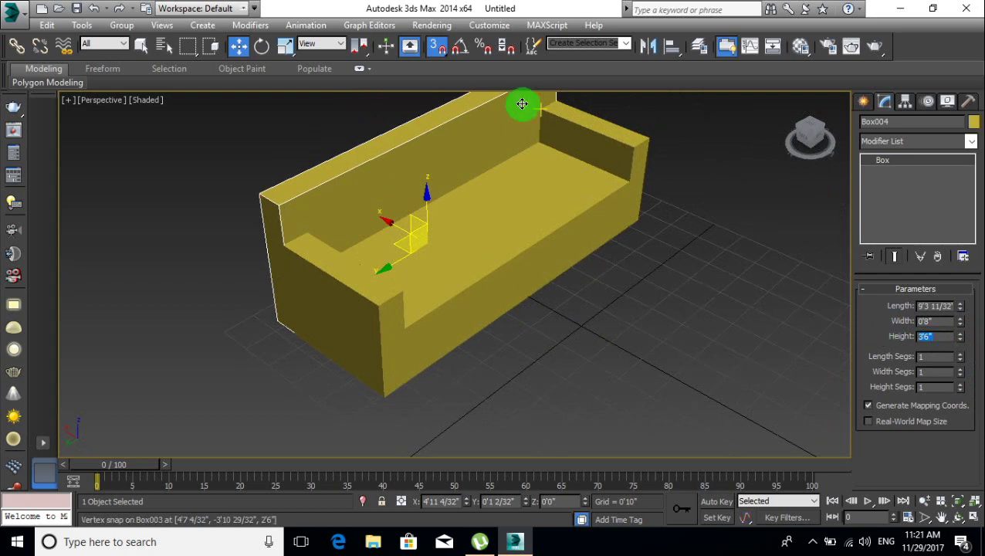
- Box-select the four sofa boxes and group them under the name 'sofa'
{"action": "left_click", "coordinate": [581, 343]}
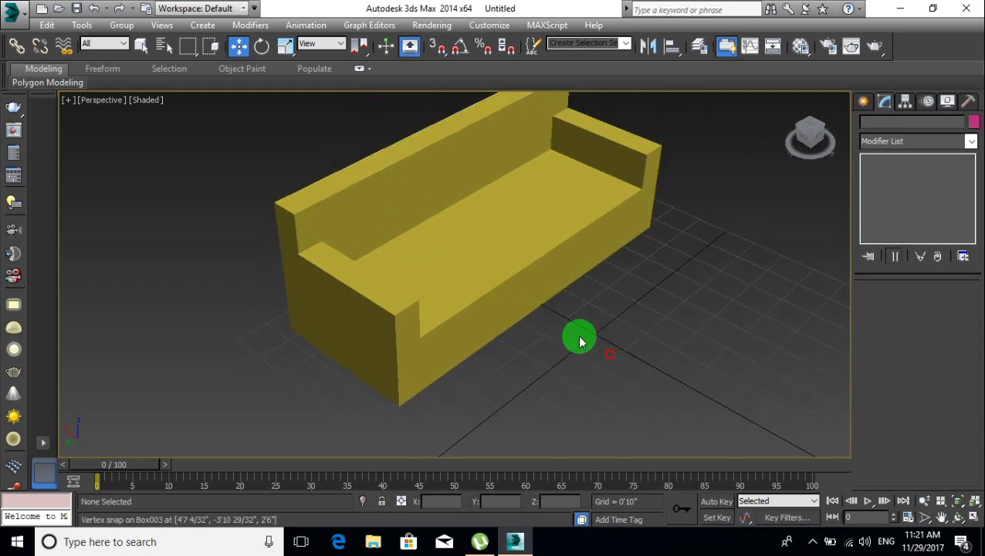
{"action": "mouse_move", "coordinate": [578, 337]}
{"action": "middle_mouse_down", "text": "alt"}
{"action": "mouse_move", "coordinate": [407, 296]}
{"action": "mouse_move", "coordinate": [324, 292]}
{"action": "mouse_move", "coordinate": [600, 323]}
{"action": "mouse_move", "coordinate": [578, 288]}
{"action": "mouse_move", "coordinate": [626, 305]}
{"action": "mouse_move", "coordinate": [477, 314]}
{"action": "mouse_move", "coordinate": [542, 336]}
{"action": "mouse_move", "coordinate": [583, 332]}
{"action": "mouse_move", "coordinate": [569, 324]}
{"action": "middle_mouse_up", "text": "alt"}
{"action": "scroll", "coordinate": [569, 324], "scroll_direction": "down", "scroll_amount": 4}
{"action": "scroll", "coordinate": [486, 333], "scroll_direction": "down", "scroll_amount": 3}
{"action": "left_click_drag", "start_coordinate": [555, 214], "coordinate": [316, 388]}
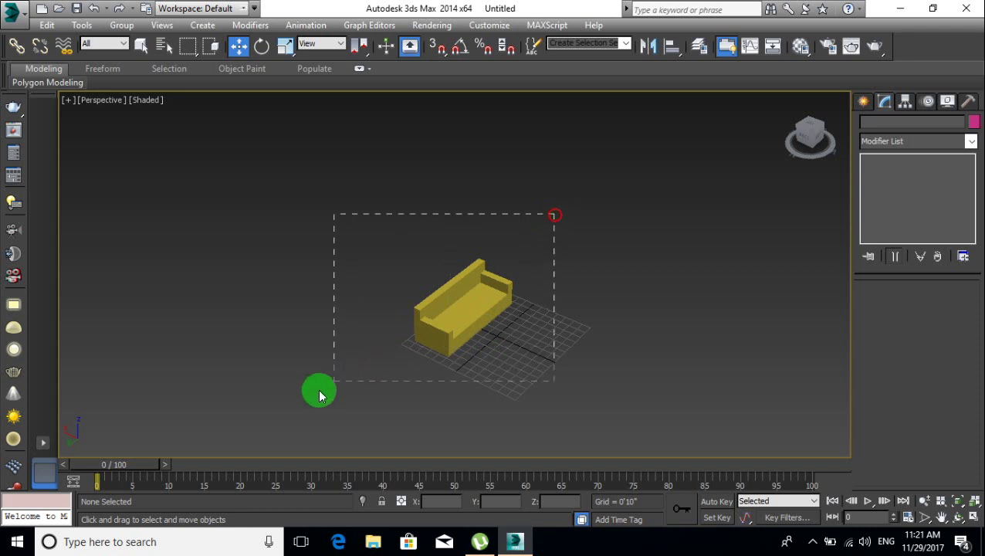
{"action": "left_click", "coordinate": [122, 25]}
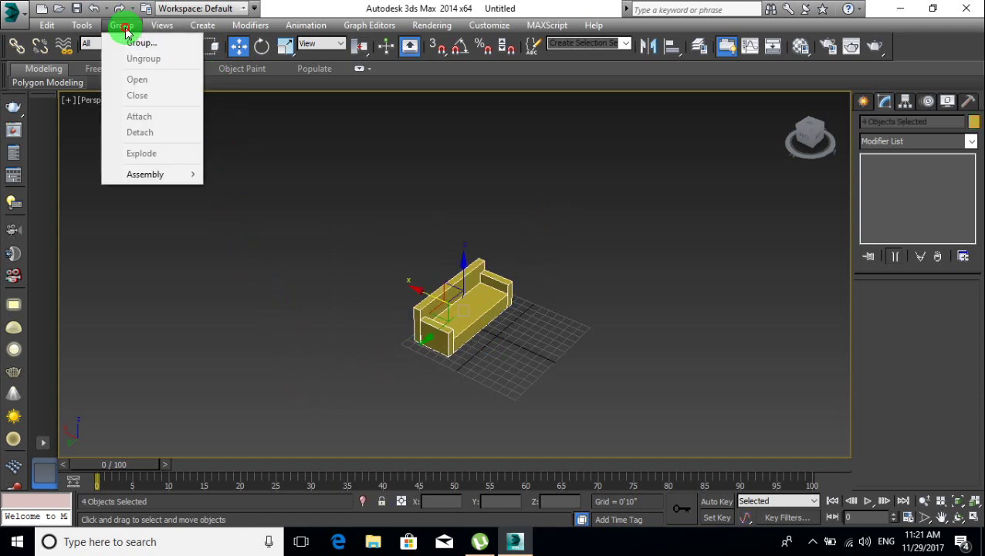
{"action": "left_click", "coordinate": [141, 44]}
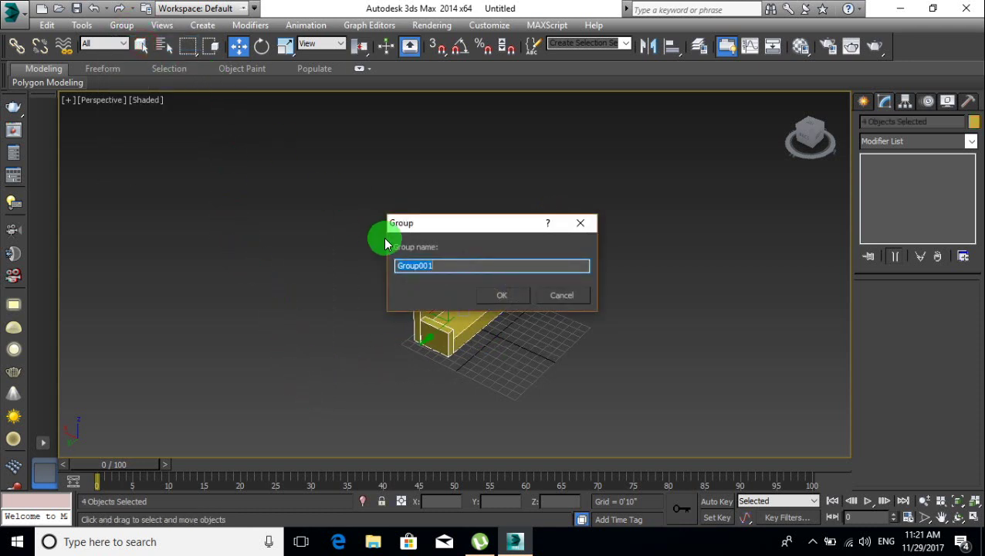
{"action": "type", "text": "sofa"}
{"action": "left_click", "coordinate": [497, 294]}
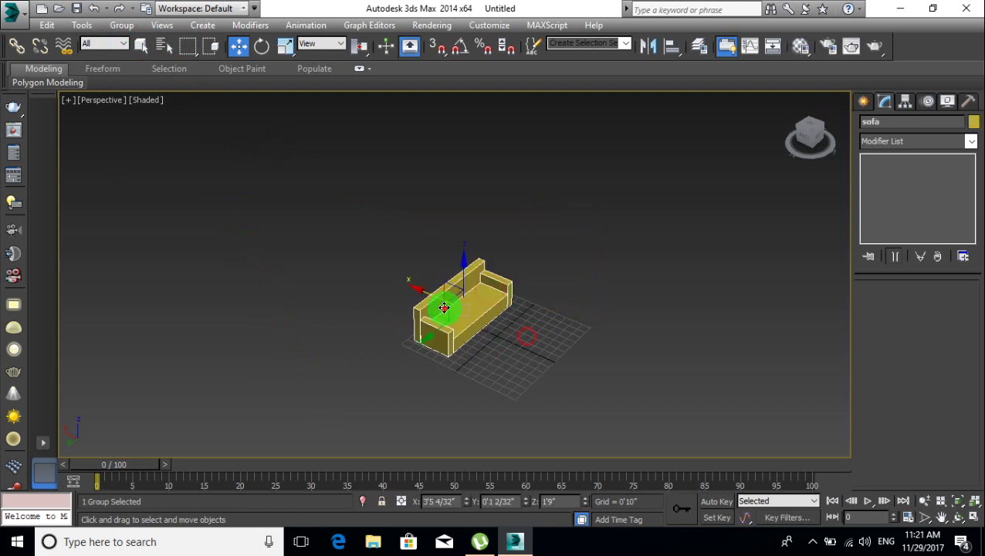
- Zoom and pan the viewport to frame the grouped sofa
{"action": "scroll", "coordinate": [463, 317], "scroll_direction": "up", "scroll_amount": 2}
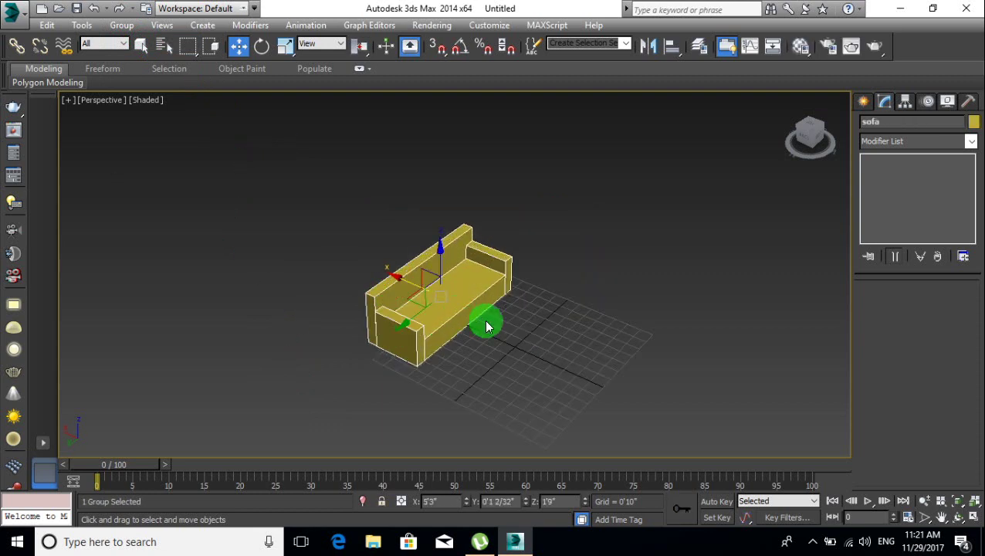
{"action": "scroll", "coordinate": [486, 326], "scroll_direction": "up", "scroll_amount": 2}
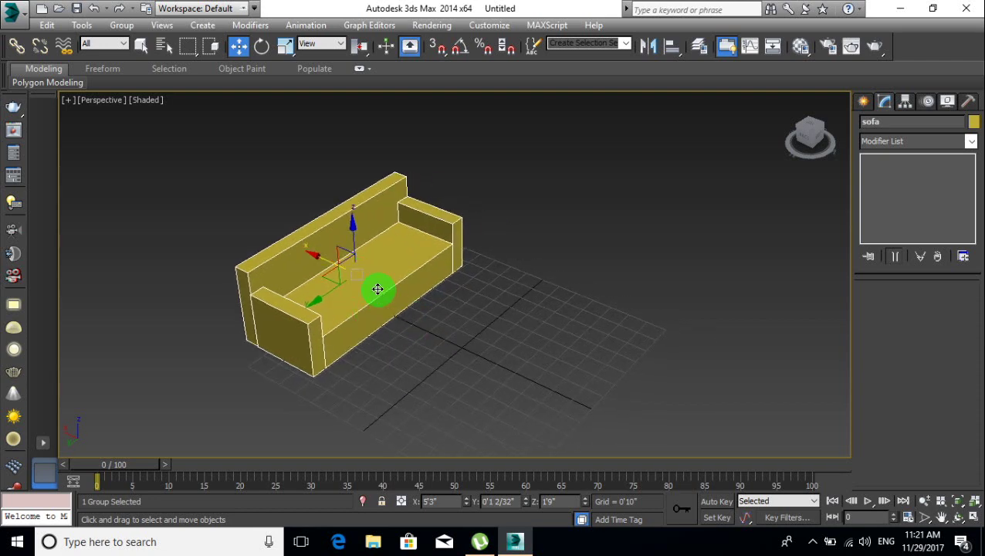
{"action": "middle_click_drag", "start_coordinate": [378, 289], "coordinate": [361, 283]}
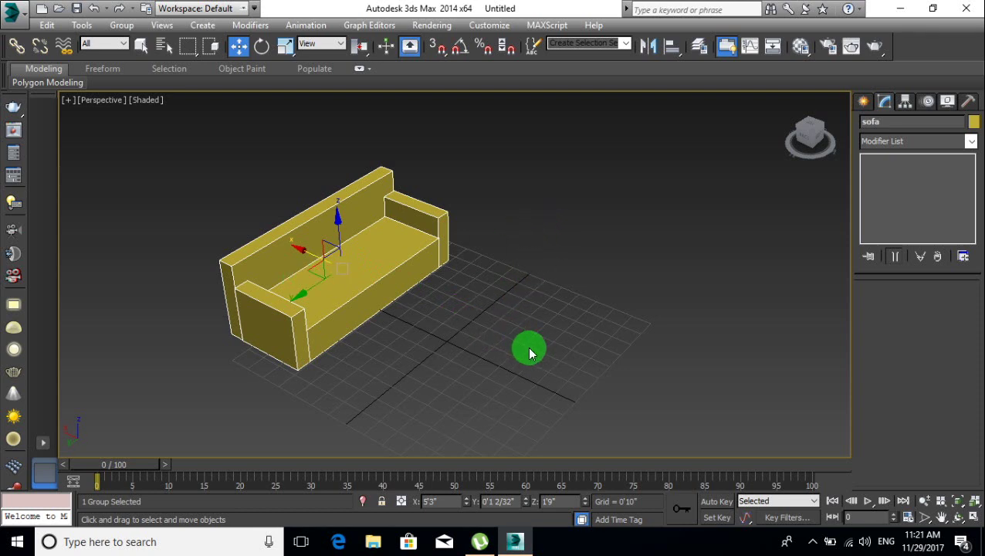
{"action": "middle_click_drag", "start_coordinate": [513, 328], "coordinate": [494, 305]}
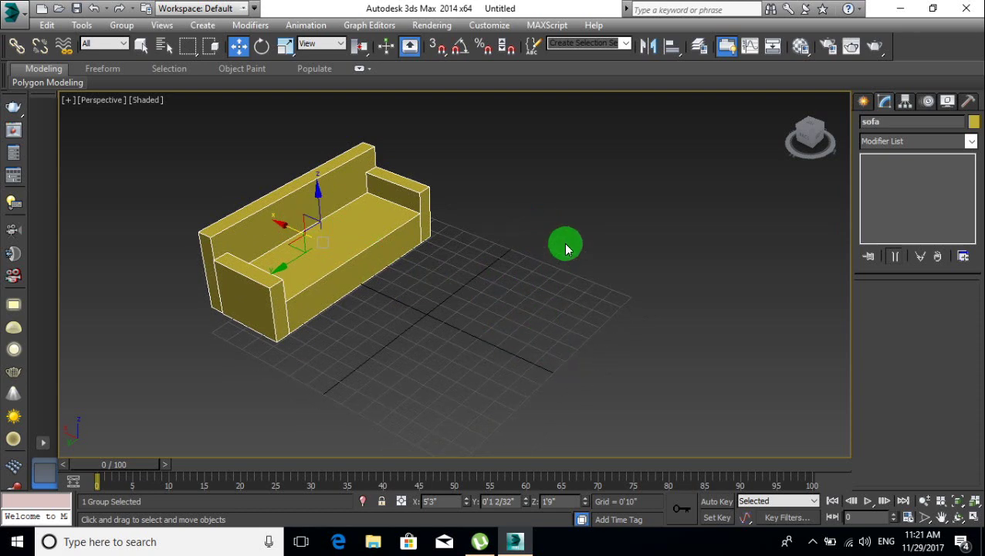
- Mirror the sofa group on the X axis as a copy
{"action": "left_click", "coordinate": [645, 48]}
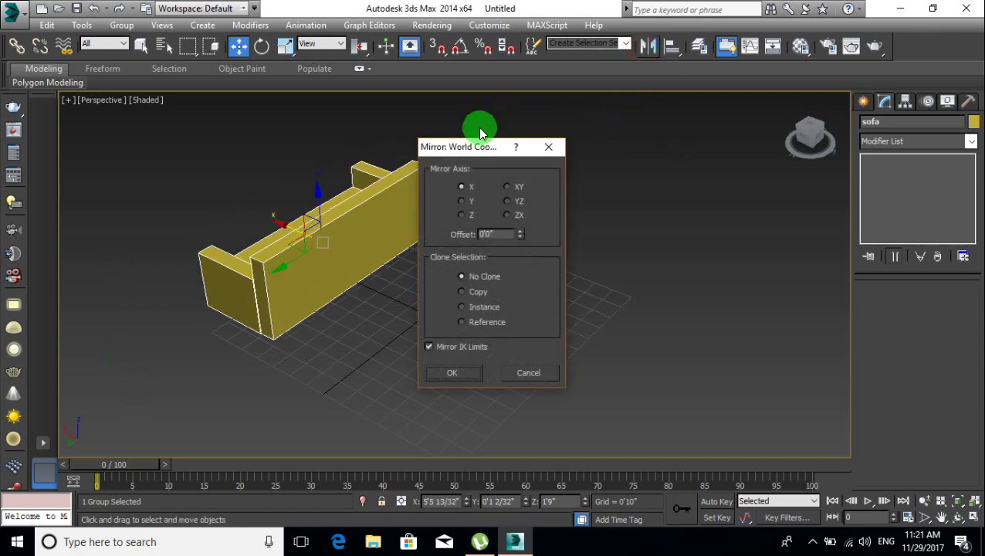
{"action": "left_click_drag", "start_coordinate": [460, 152], "coordinate": [548, 138]}
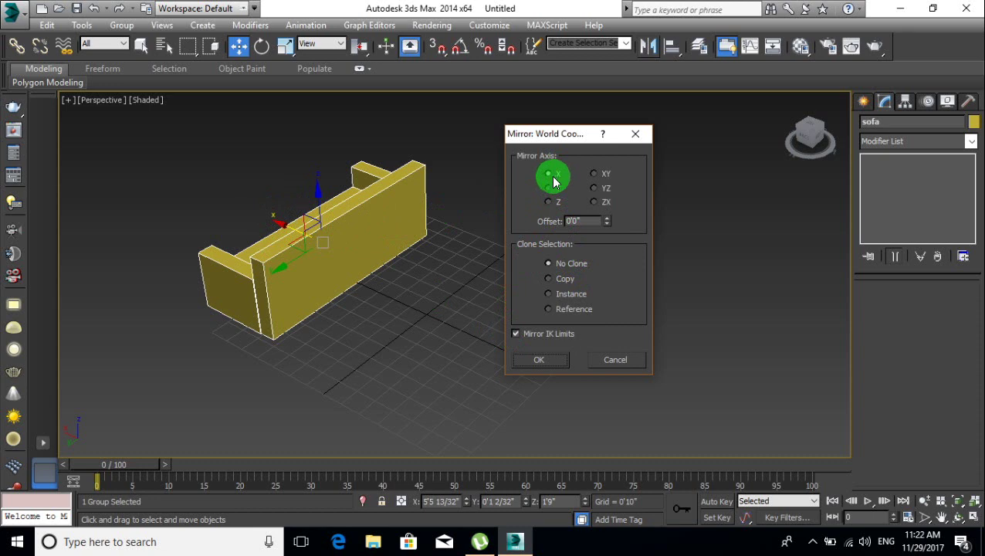
{"action": "left_click", "coordinate": [549, 278]}
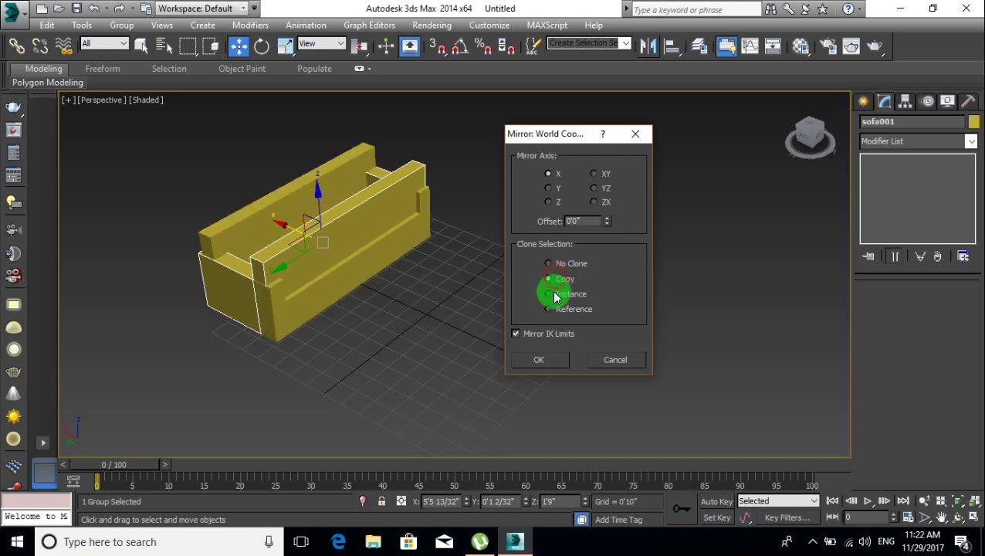
{"action": "left_click", "coordinate": [542, 359]}
- Move sofa001 opposite the original sofa and deselect it
{"action": "left_click_drag", "start_coordinate": [288, 227], "coordinate": [487, 341]}
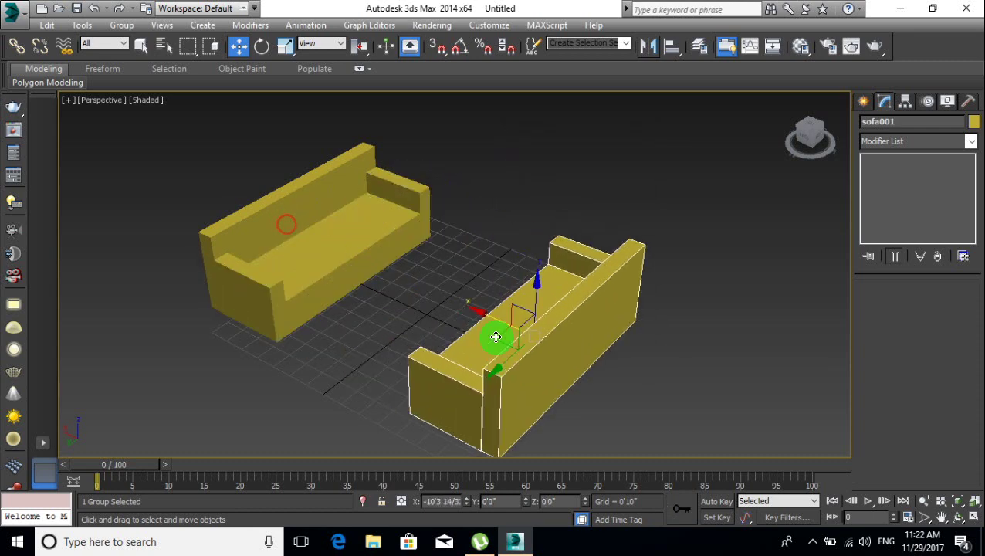
{"action": "left_click", "coordinate": [653, 361]}
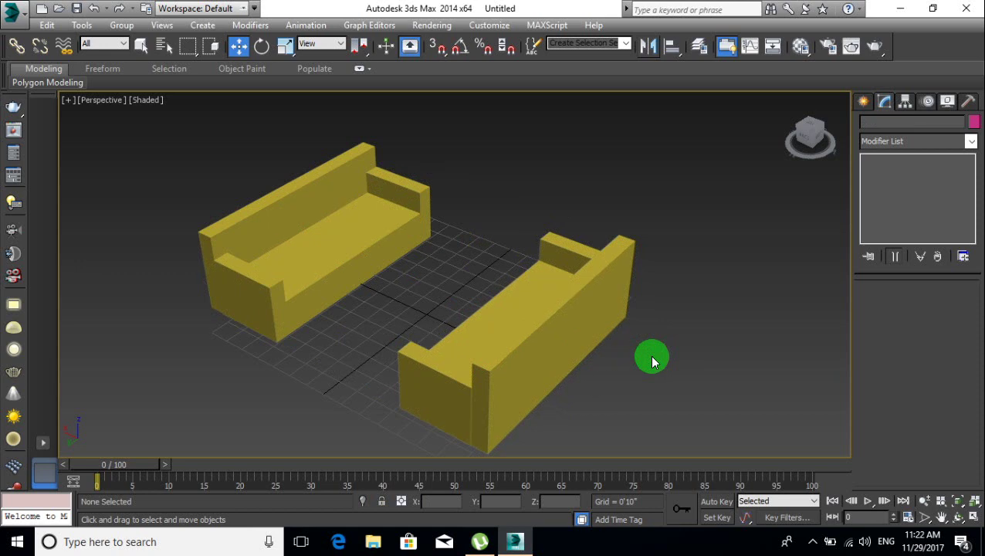
{"action": "middle_click_drag", "start_coordinate": [615, 351], "coordinate": [599, 334]}
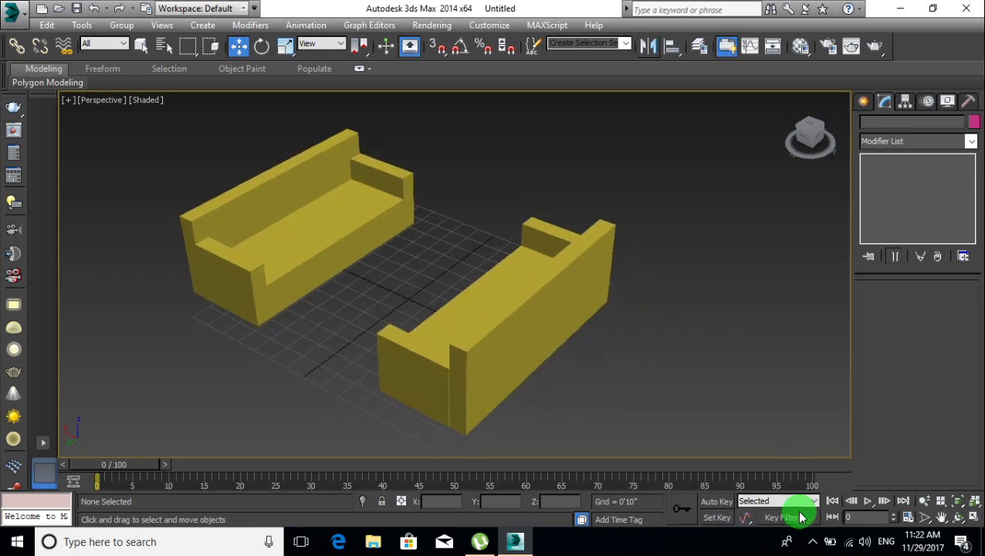
{"action": "left_click", "coordinate": [810, 540]}
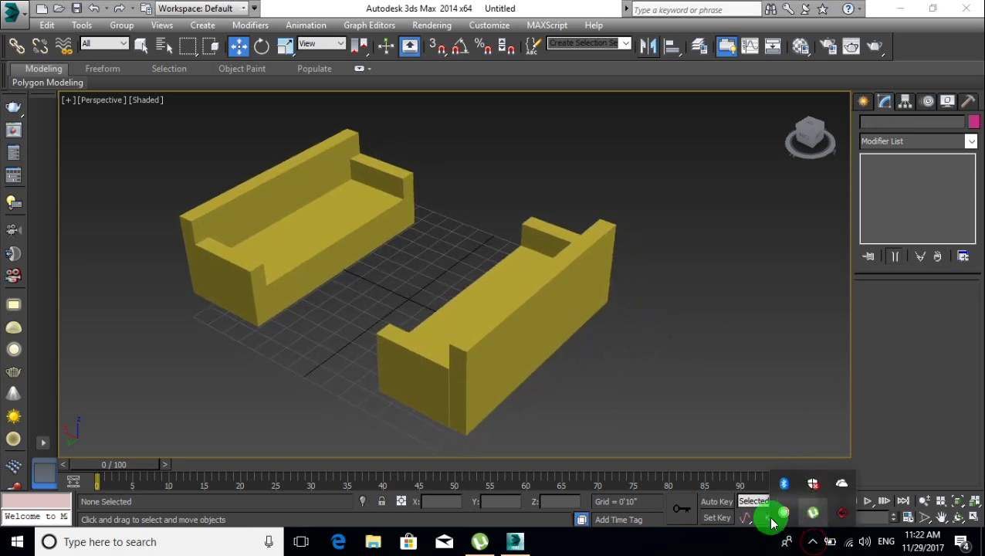